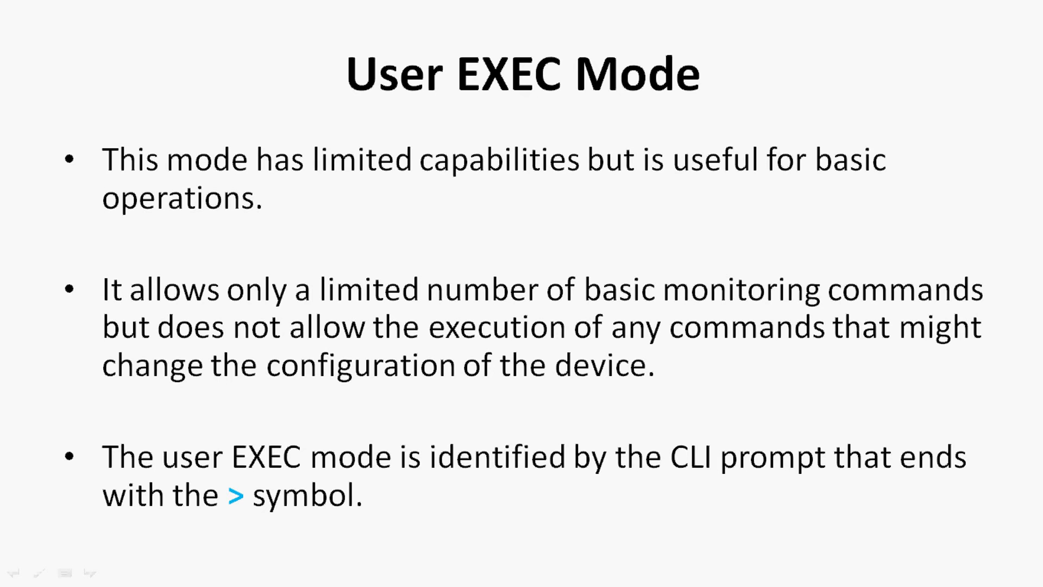
- Leave the User EXEC Mode slideshow and bring Cisco Packet Tracer to the front
key("alt+Tab")
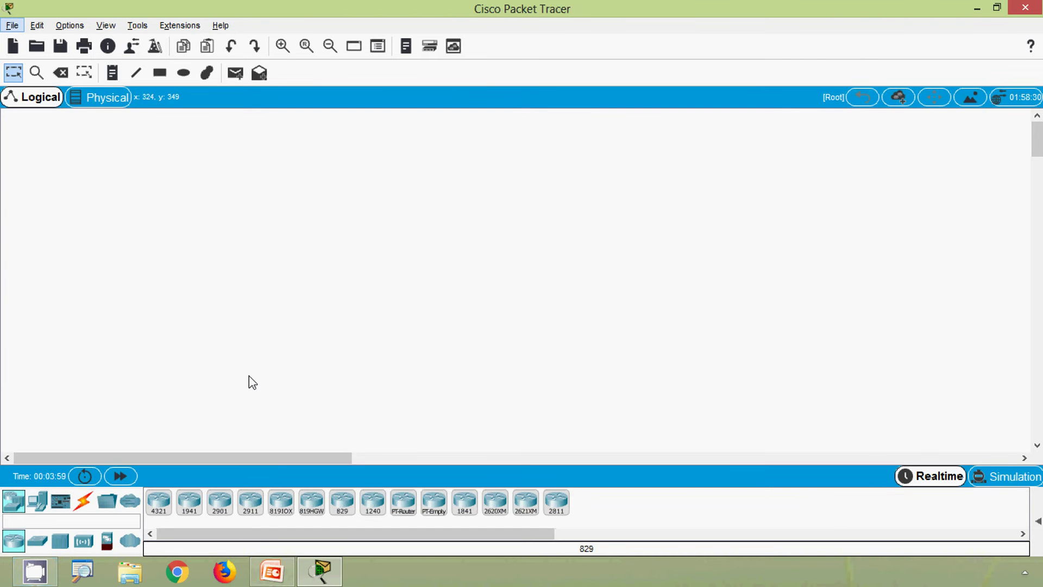
- Place a 2911 router and a 2960-24TT switch, aligning Router0 level with Switch0
left_click(250, 503)
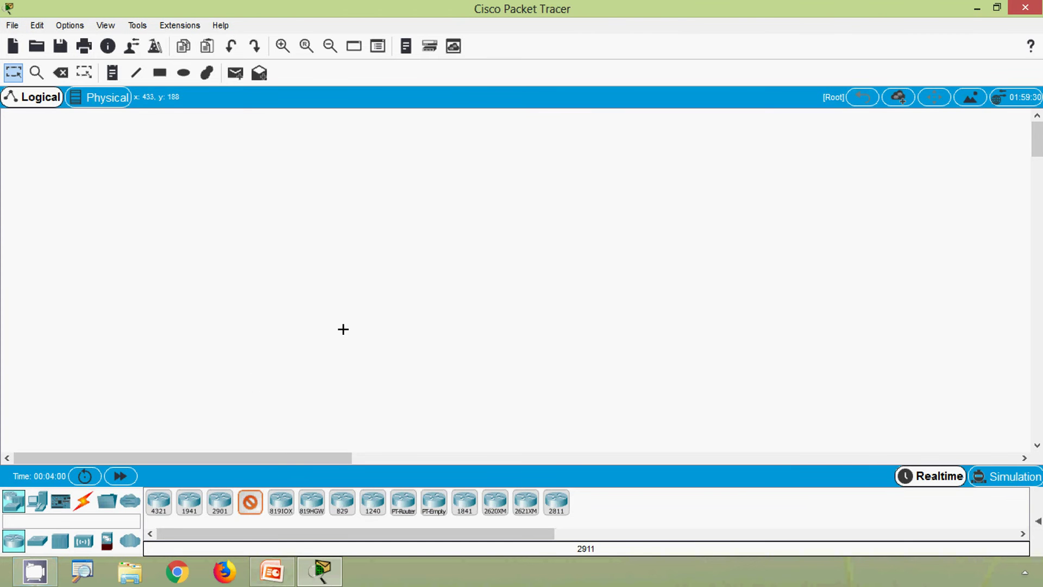
left_click(331, 252)
left_click(36, 541)
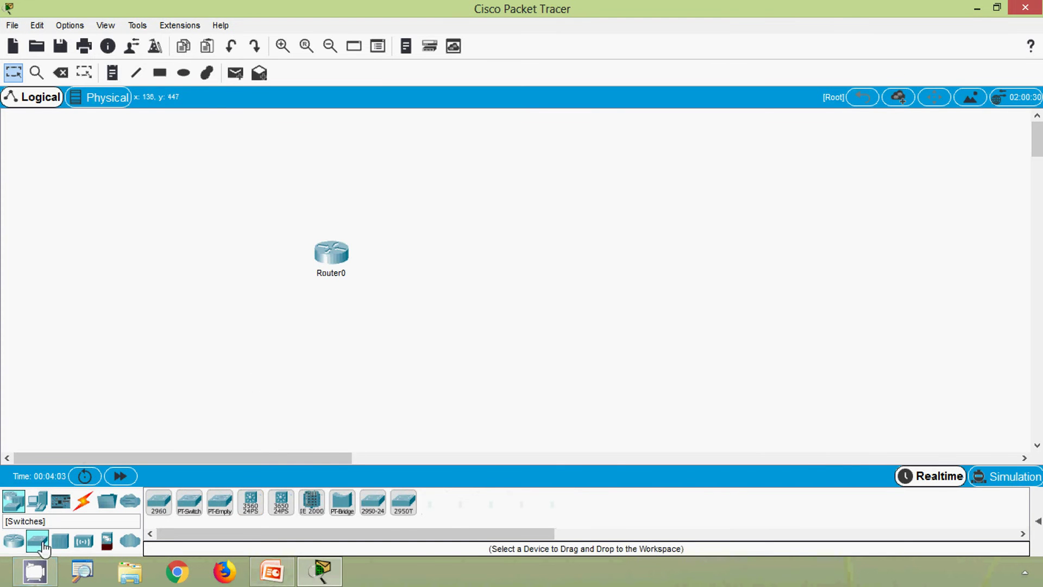
left_click(159, 502)
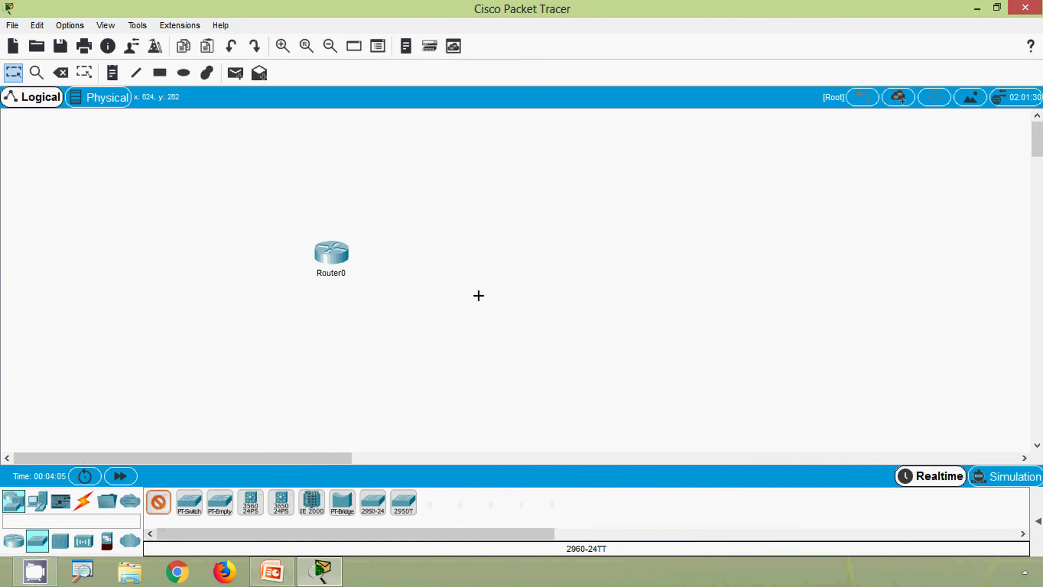
left_click(463, 248)
left_click_drag(333, 272, 334, 299)
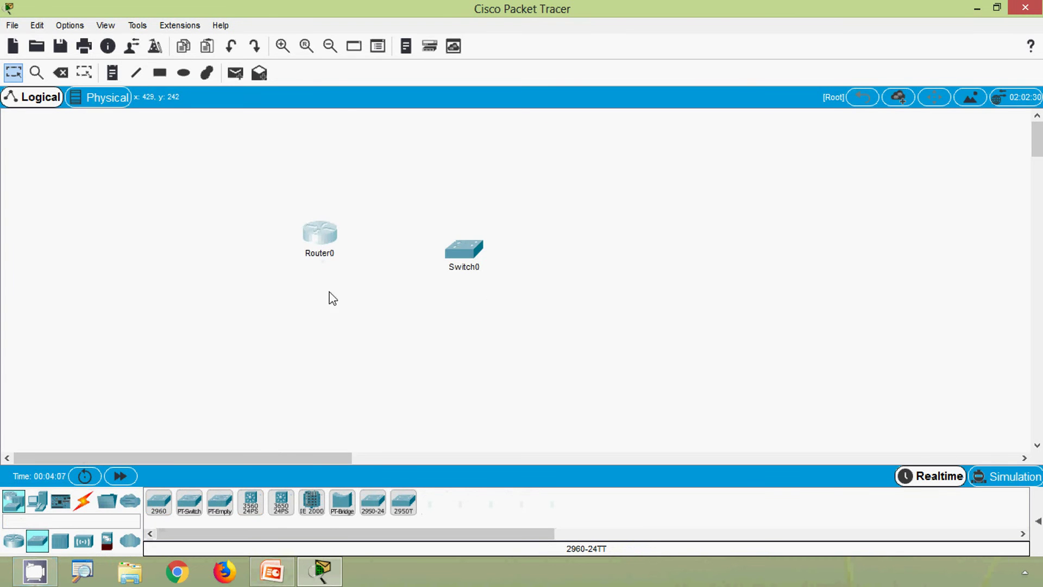
left_click_drag(327, 248, 322, 274)
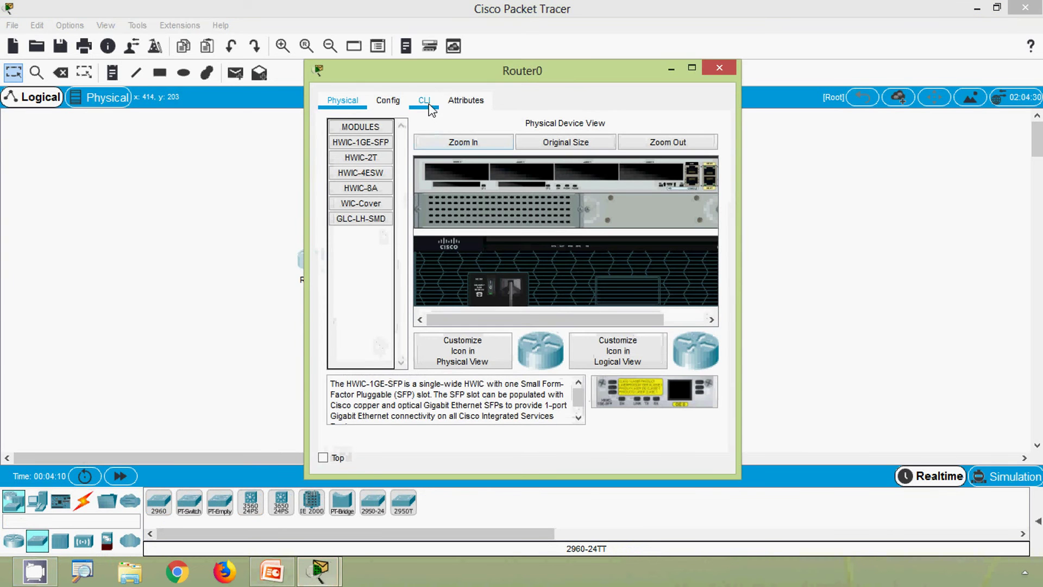
- In Router0's CLI, answer no to the initial configuration dialog to reach Router>
left_click(427, 106)
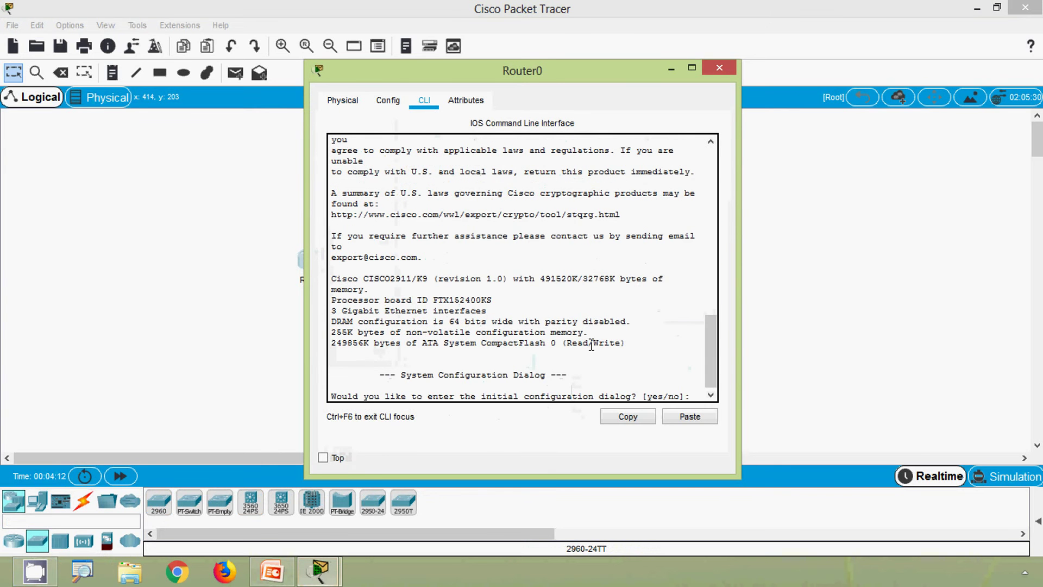
left_click(590, 349)
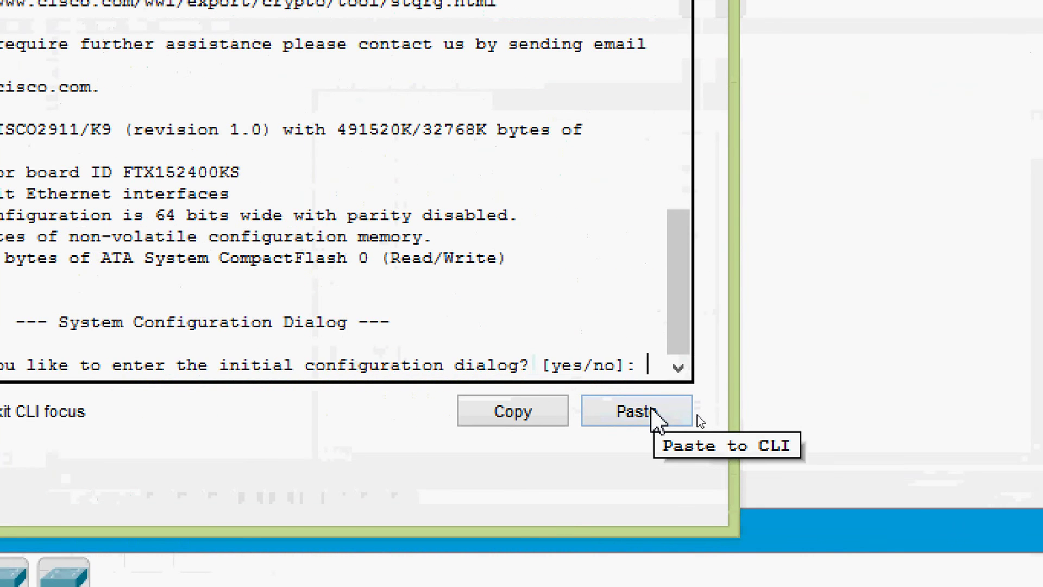
left_click(658, 422)
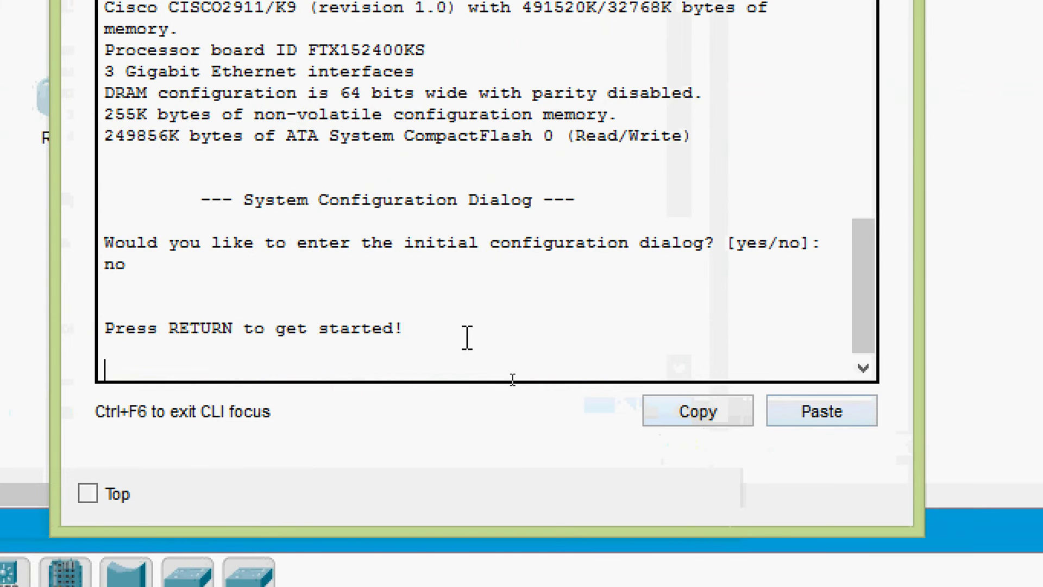
key("Return")
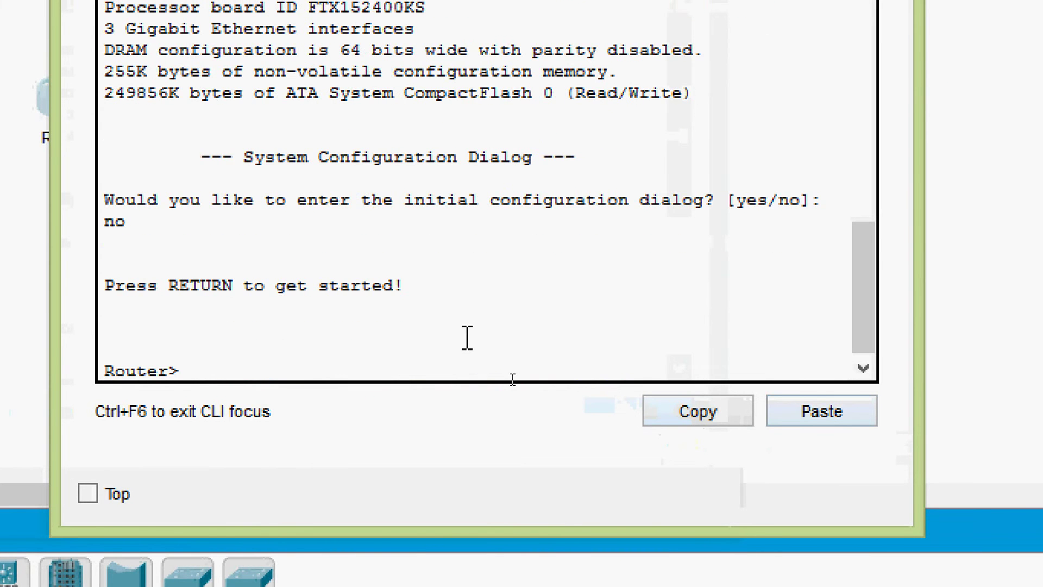
scroll(467, 338, "up", 2)
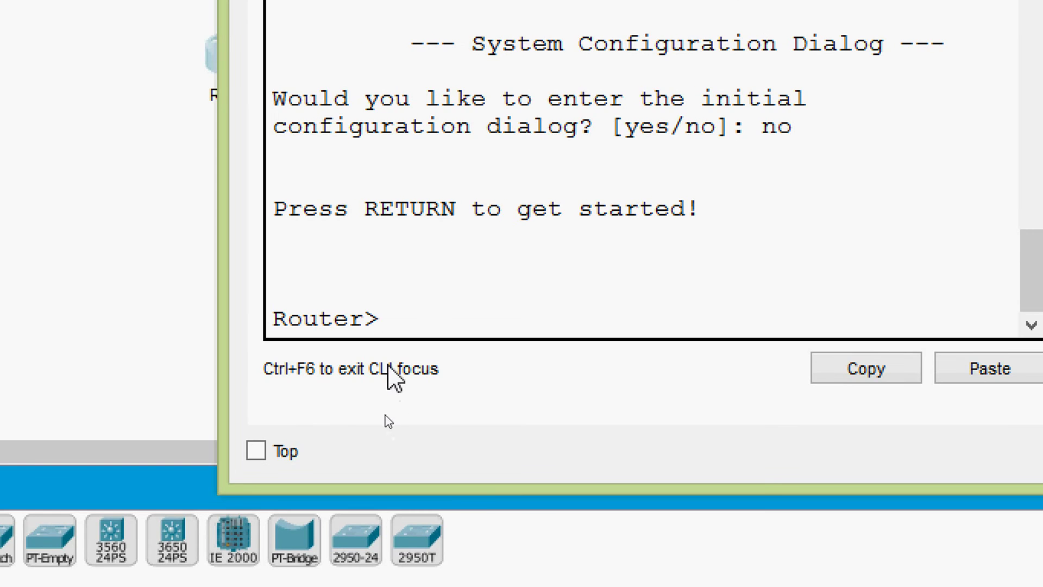
- Highlight the Router hostname and then the > symbol of the user EXEC prompt
left_click_drag(364, 319, 278, 319)
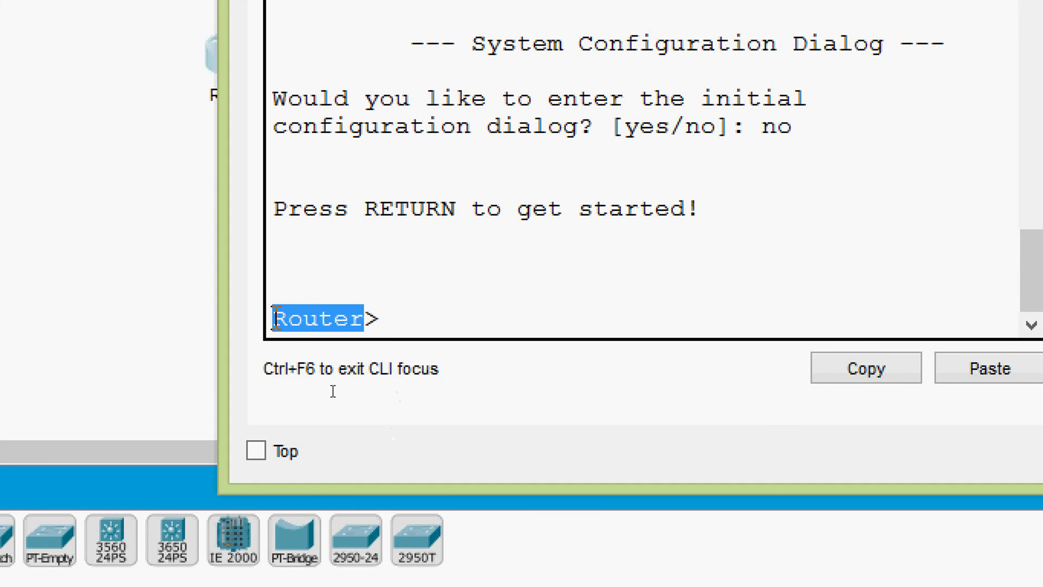
left_click(362, 391)
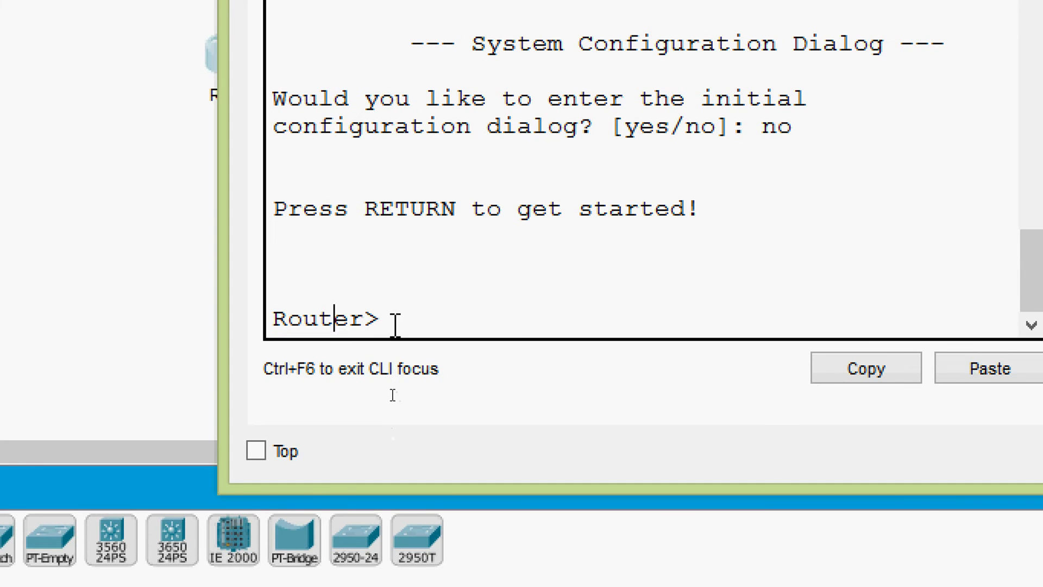
left_click_drag(377, 320, 369, 321)
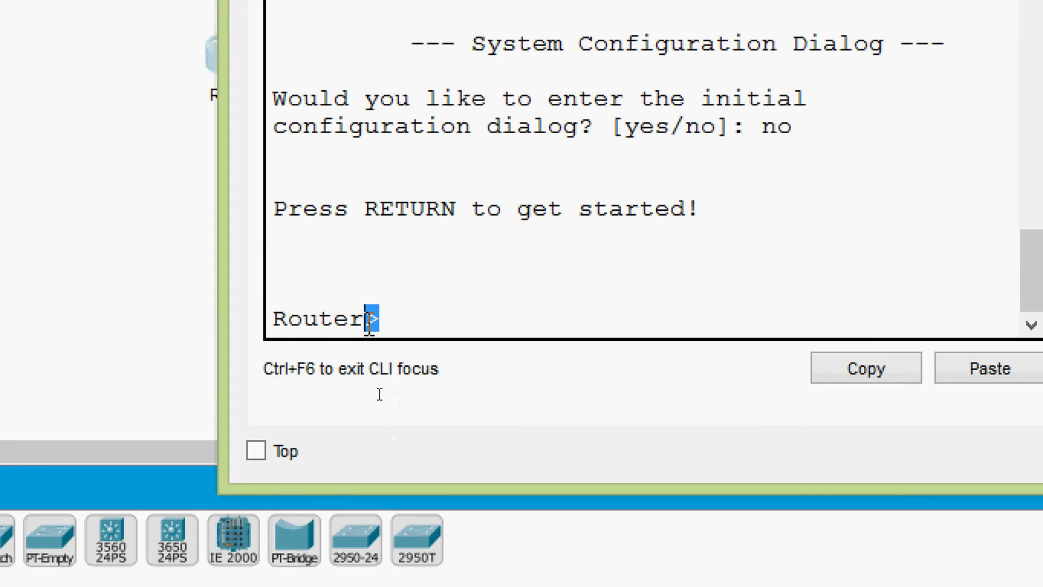
left_click(390, 324)
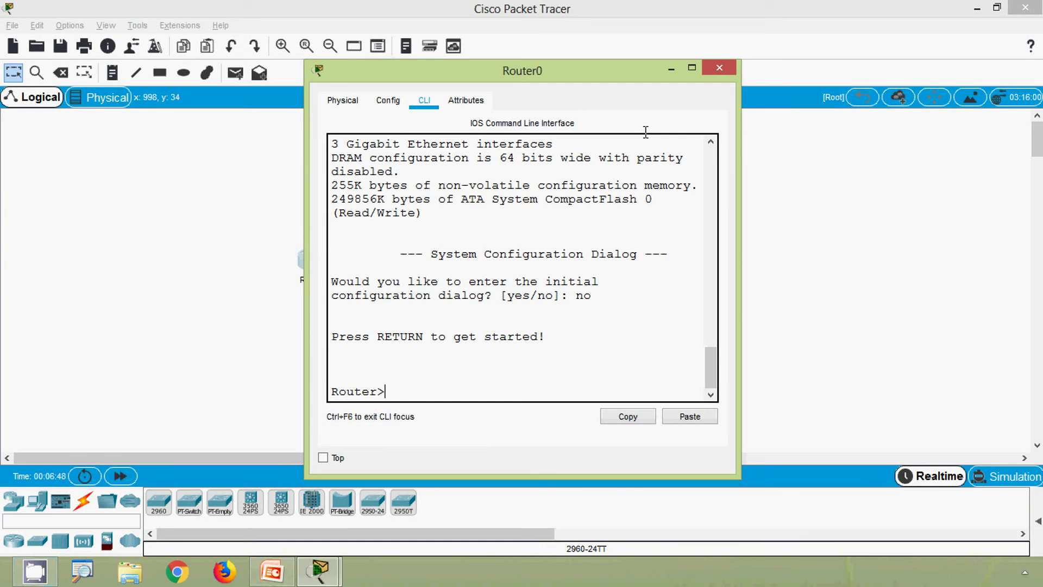
- Close Router0 and bring Switch0's CLI to the Switch> prompt
left_click(727, 71)
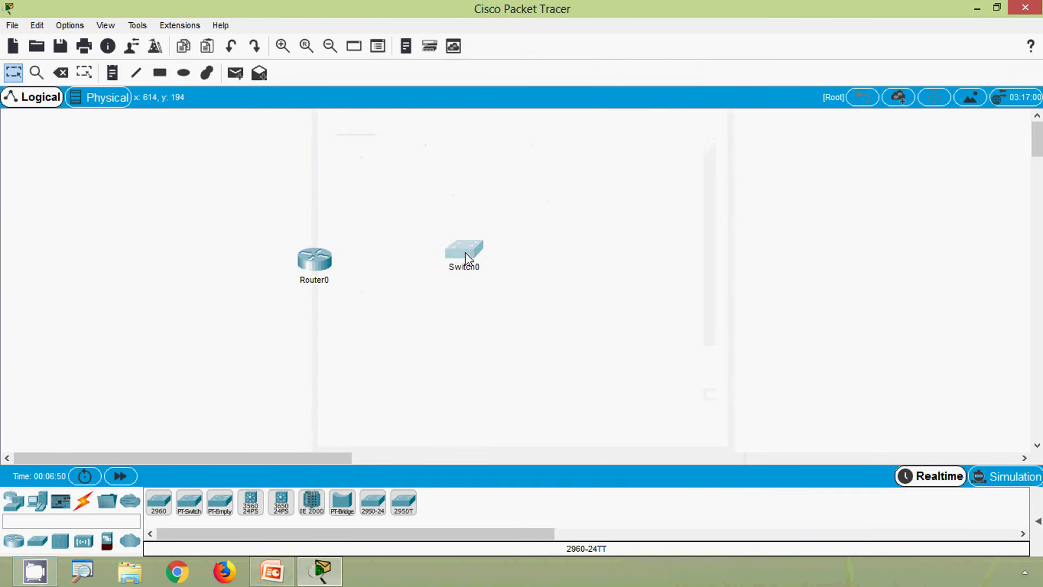
left_click(445, 251)
left_click(426, 101)
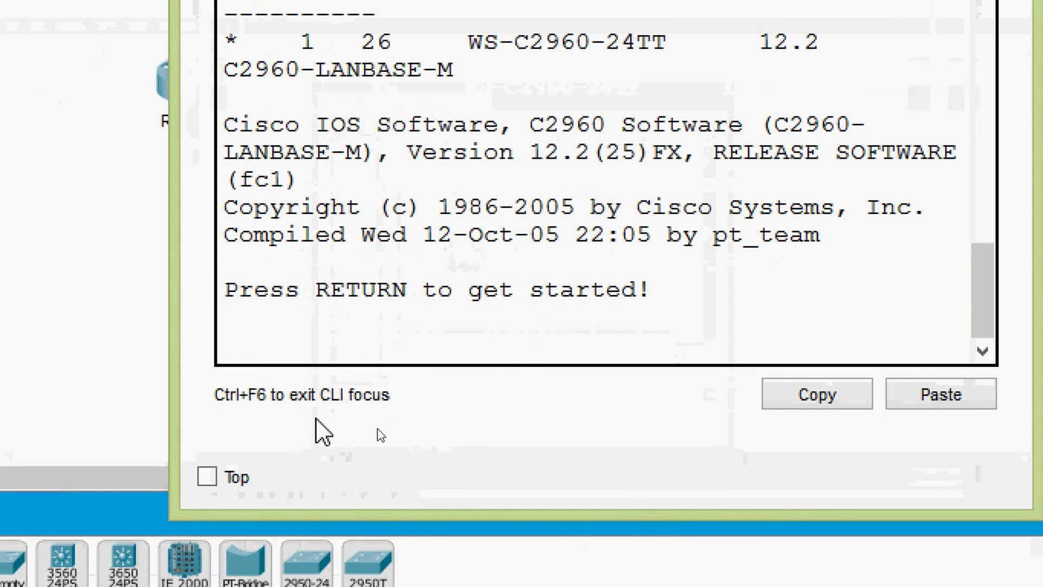
key("Return")
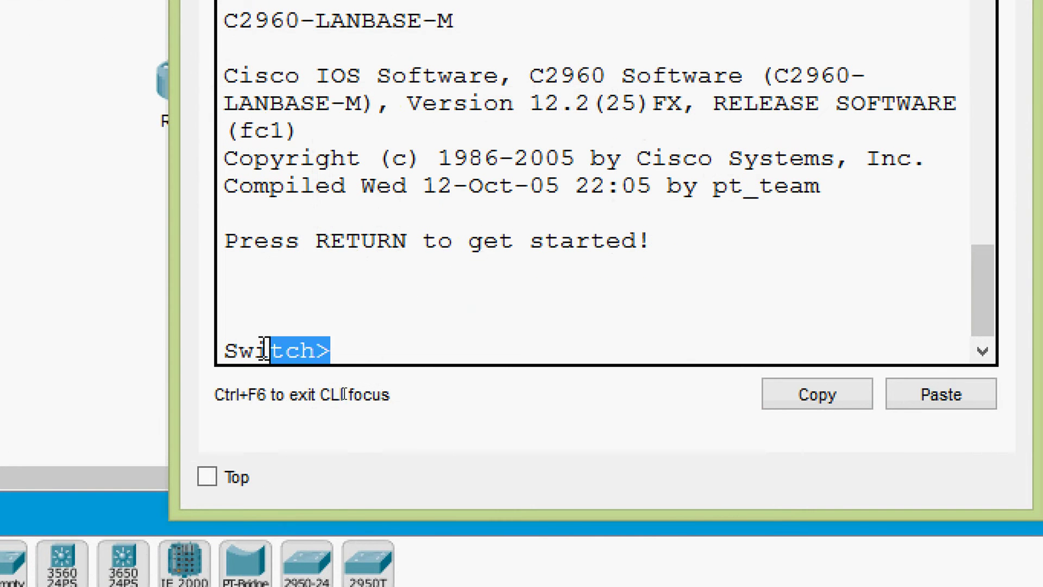
- Highlight the Switch hostname and the > symbol of the prompt
left_click_drag(315, 350, 220, 350)
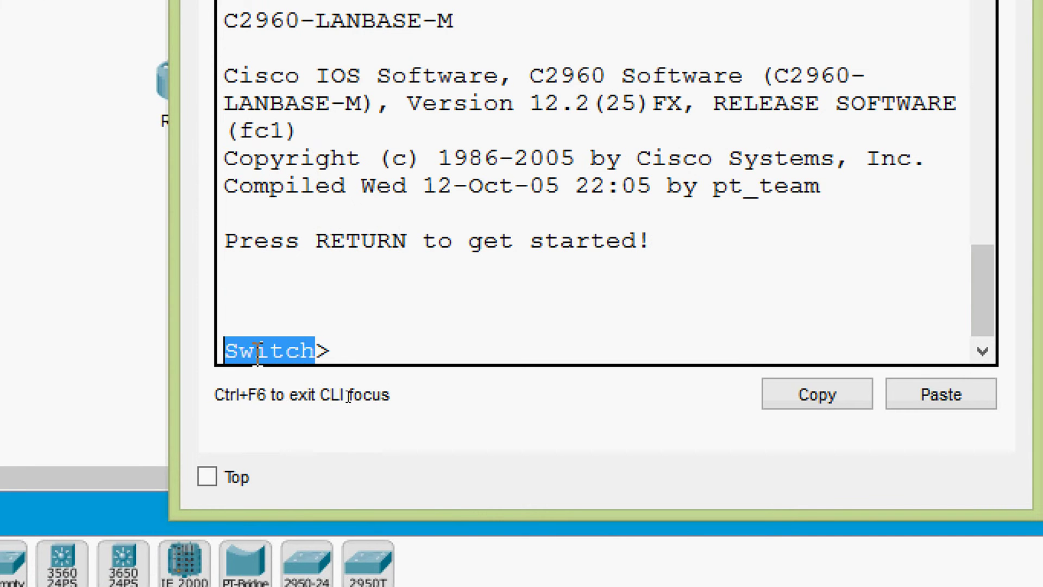
double_click(324, 350)
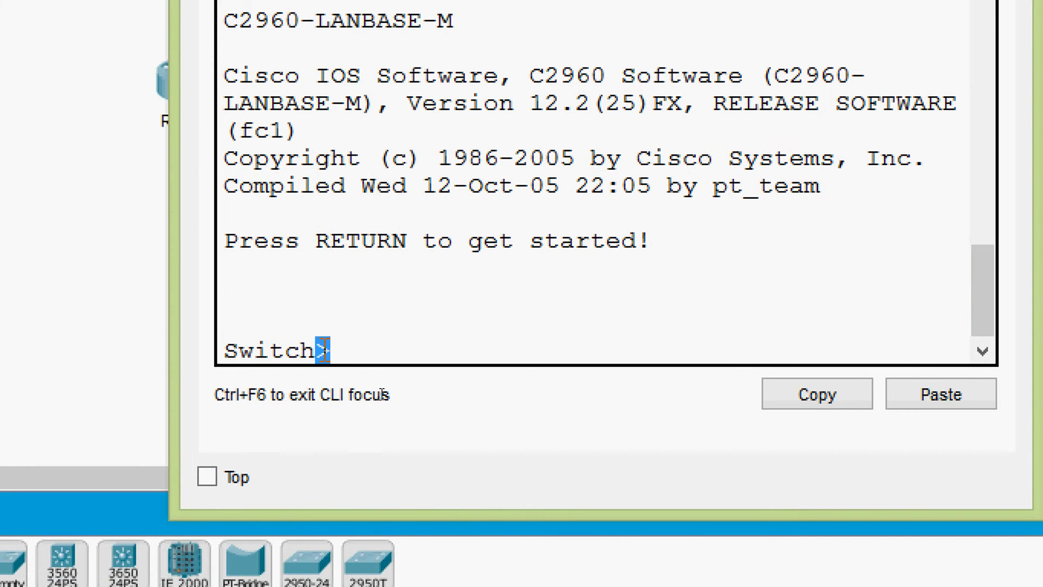
left_click(347, 350)
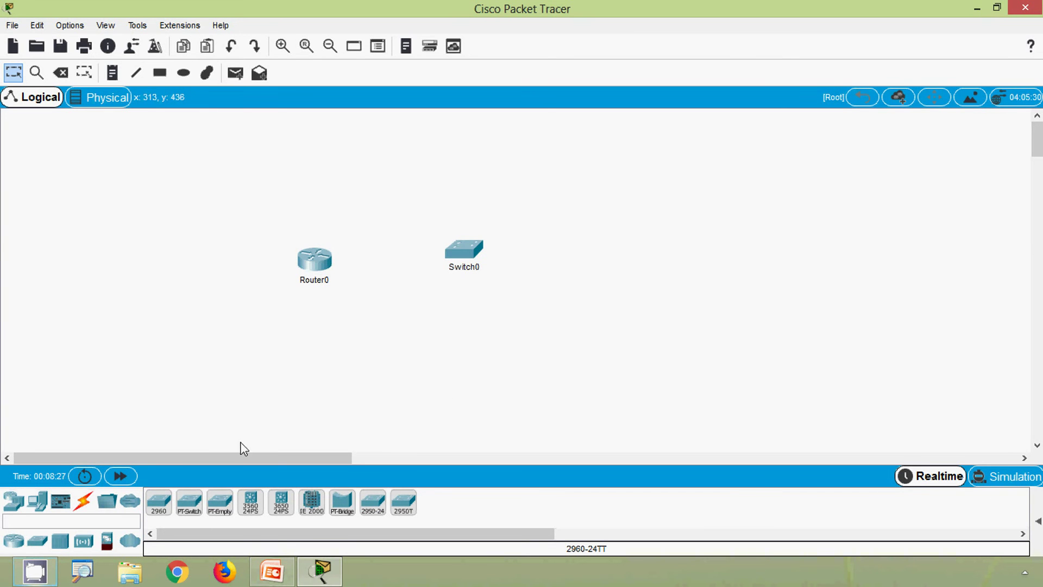
- On Router0, run 'ena' completed to enable to reach the Router# prompt
left_click(313, 256)
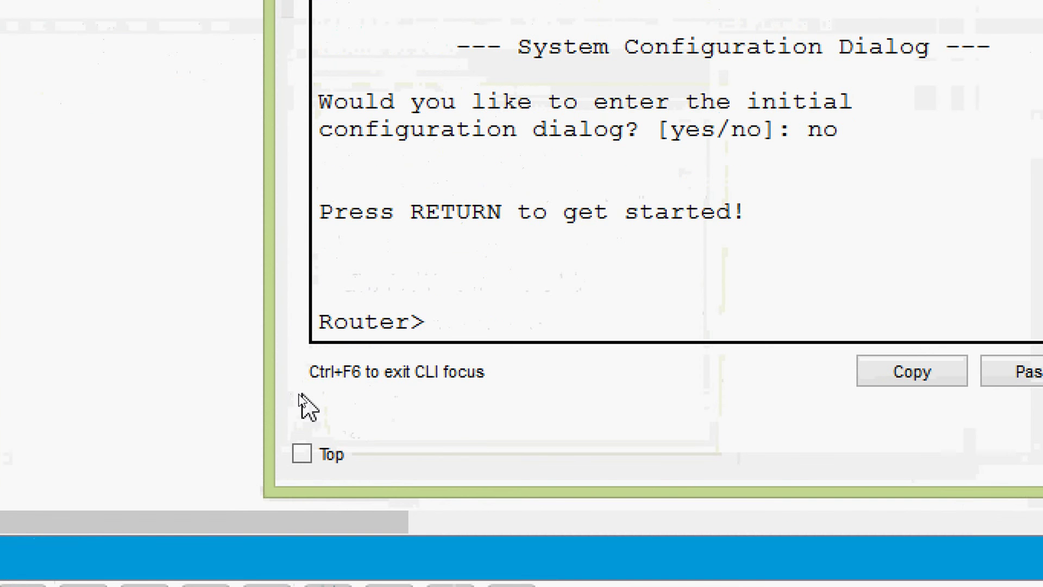
type("ena")
key("Tab")
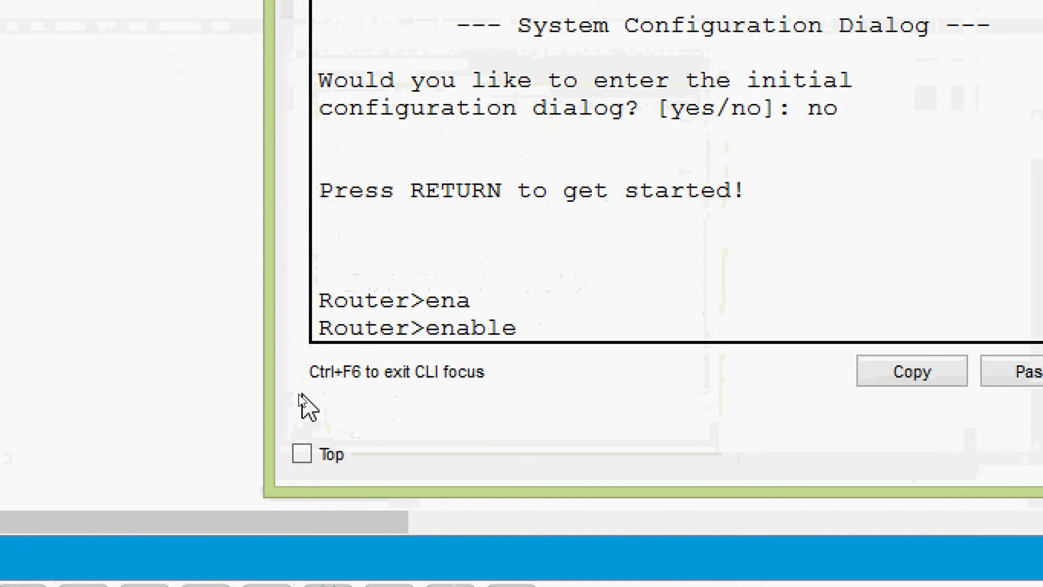
key("Return")
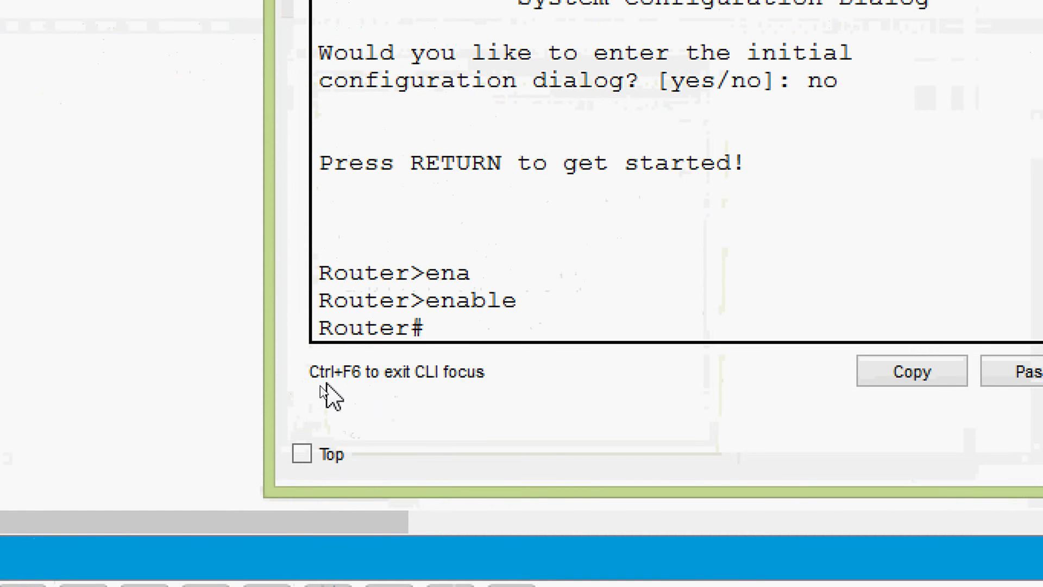
- Highlight the Router# prompt, then its hostname and its # symbol
left_click_drag(432, 328, 307, 363)
left_click(408, 327)
left_click_drag(410, 327, 320, 328)
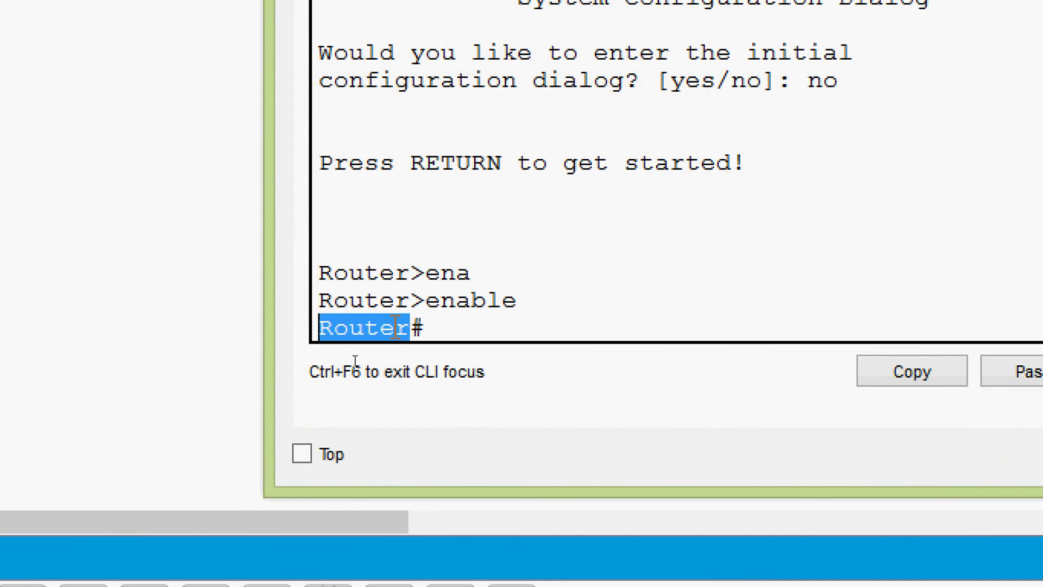
left_click(423, 327)
left_click_drag(424, 327, 411, 329)
left_click(432, 329)
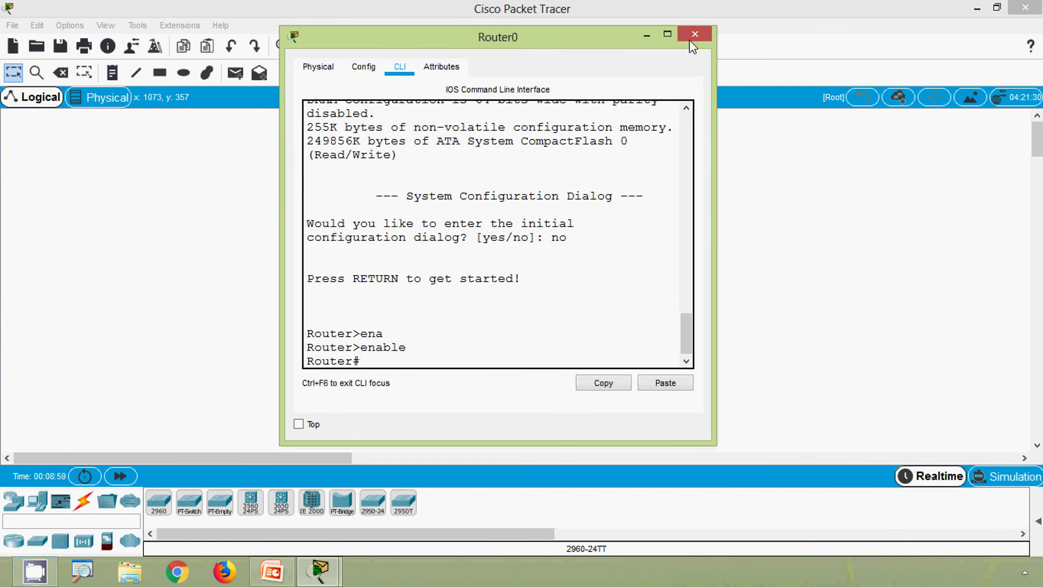
- Run enable on Switch0 to show Switch#, highlight the prompt, then close its window
left_click(695, 35)
left_click(464, 248)
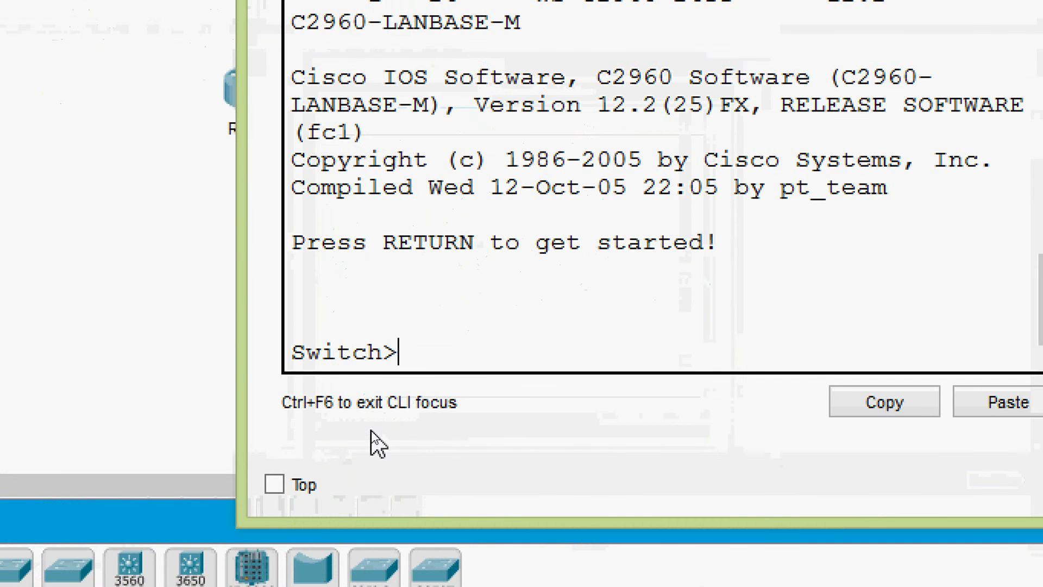
type("ena")
key("Tab")
key("Return")
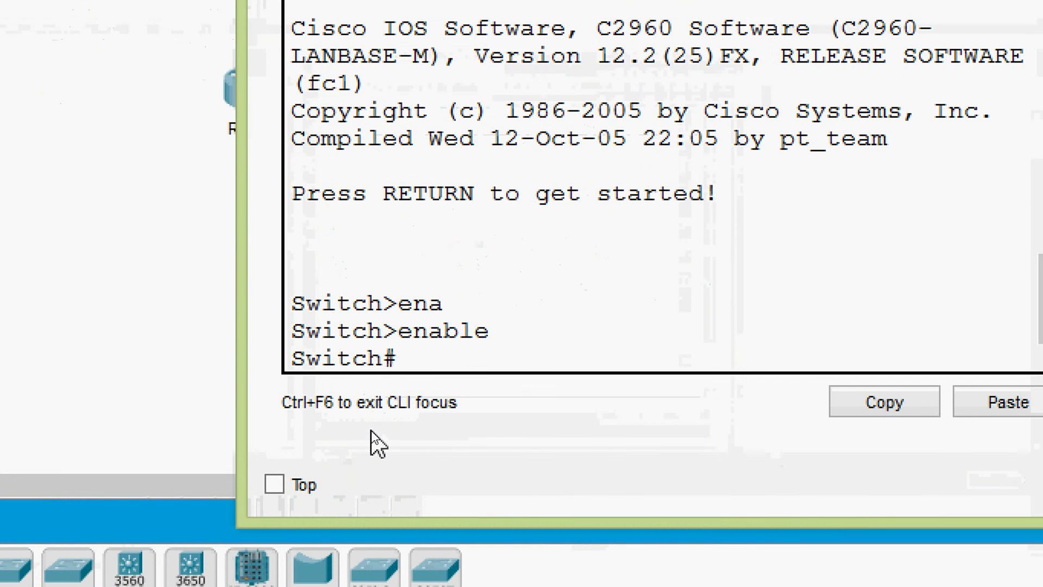
left_click_drag(408, 358, 268, 364)
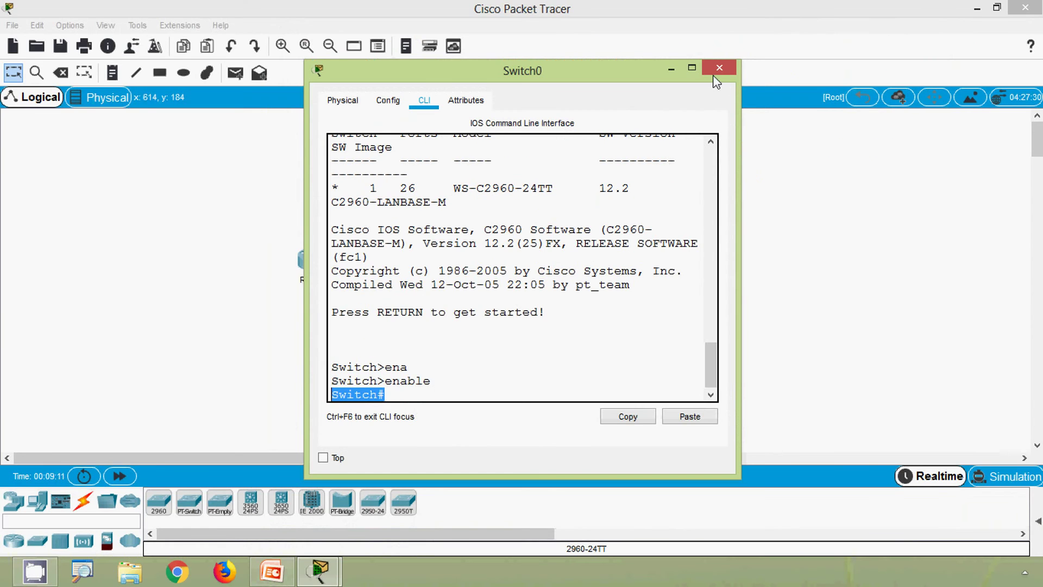
left_click(718, 73)
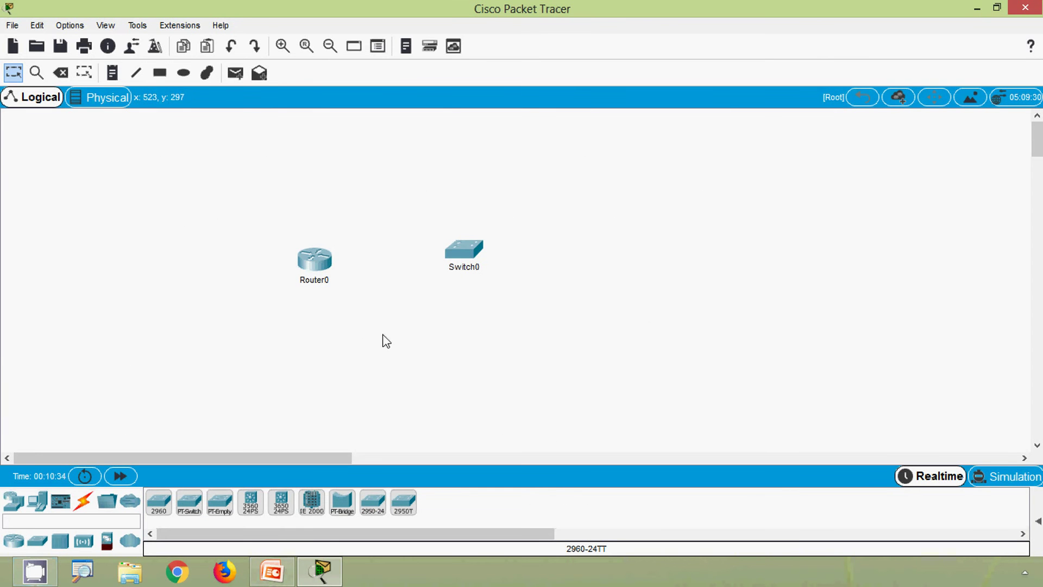
- On Router0's Router# prompt, run 'configure terminal' to enter global configuration
left_click(316, 261)
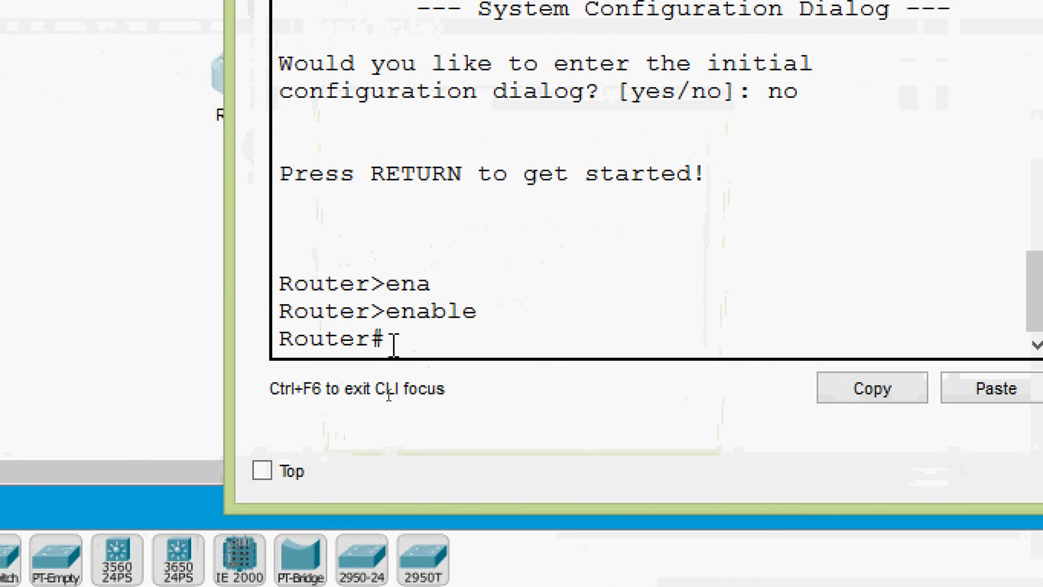
left_click_drag(393, 343, 266, 341)
left_click(430, 344)
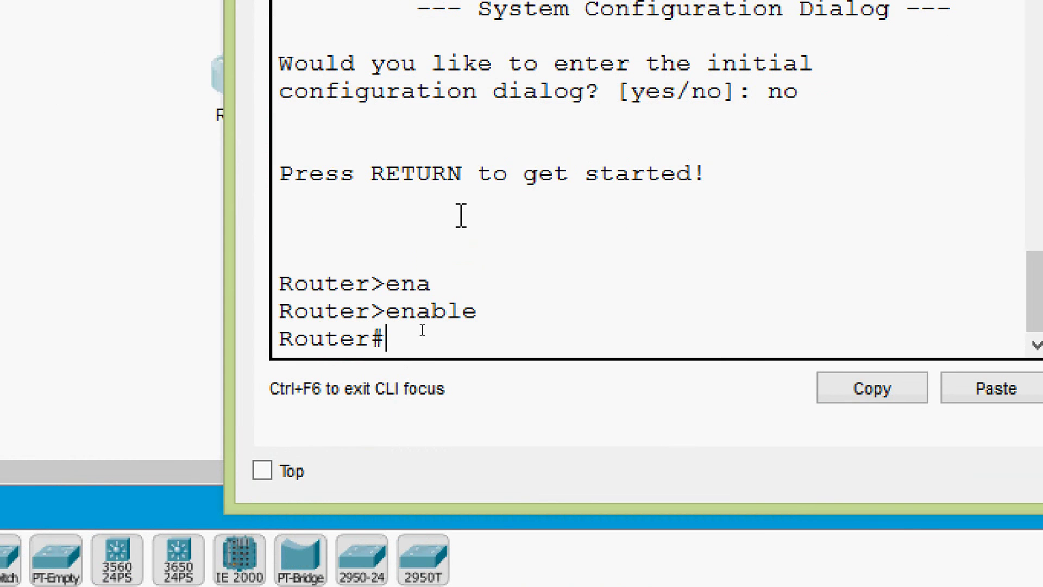
type("config")
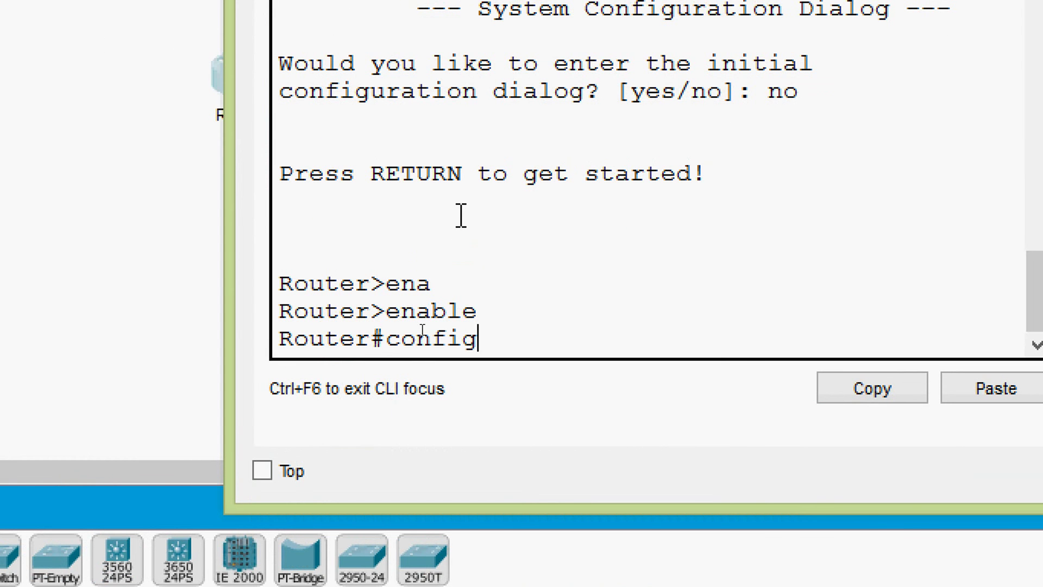
type("ure terminal")
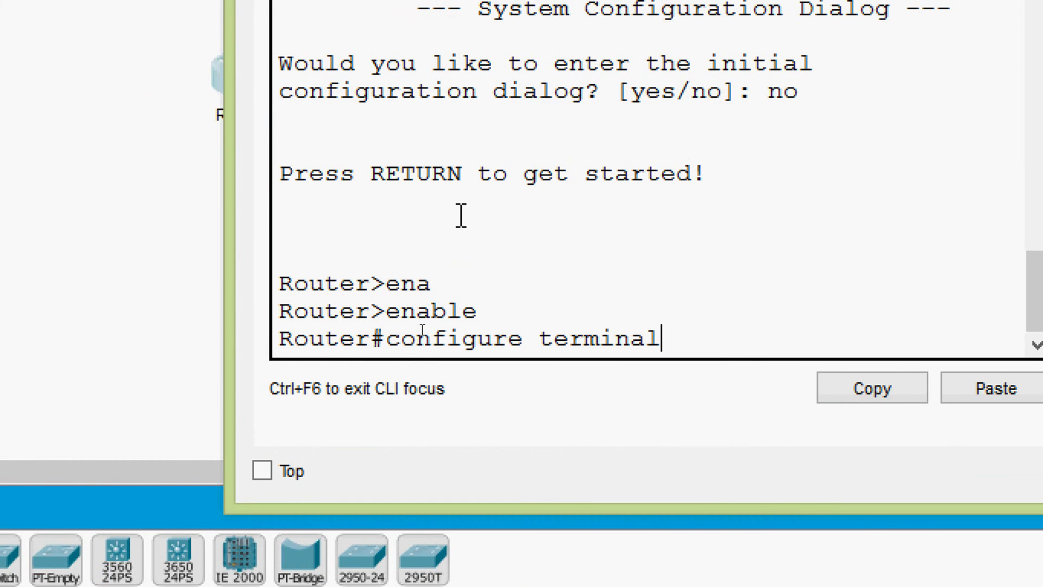
key("Return")
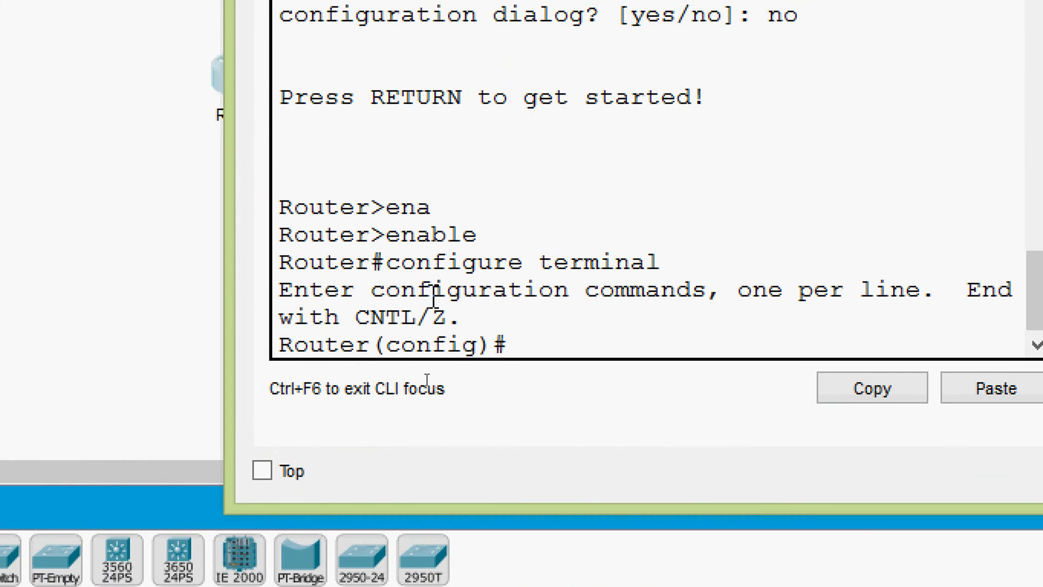
- Highlight the Router hostname, the (config) part, and the whole Router(config)# prompt
left_click_drag(371, 345, 279, 344)
left_click(391, 344)
left_click_drag(374, 344, 491, 348)
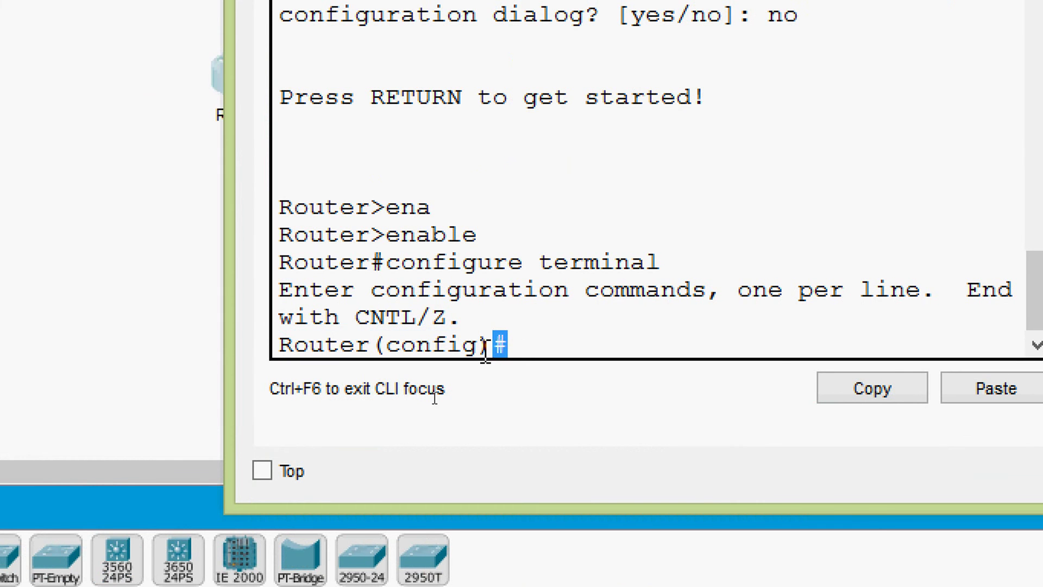
left_click_drag(537, 348, 259, 351)
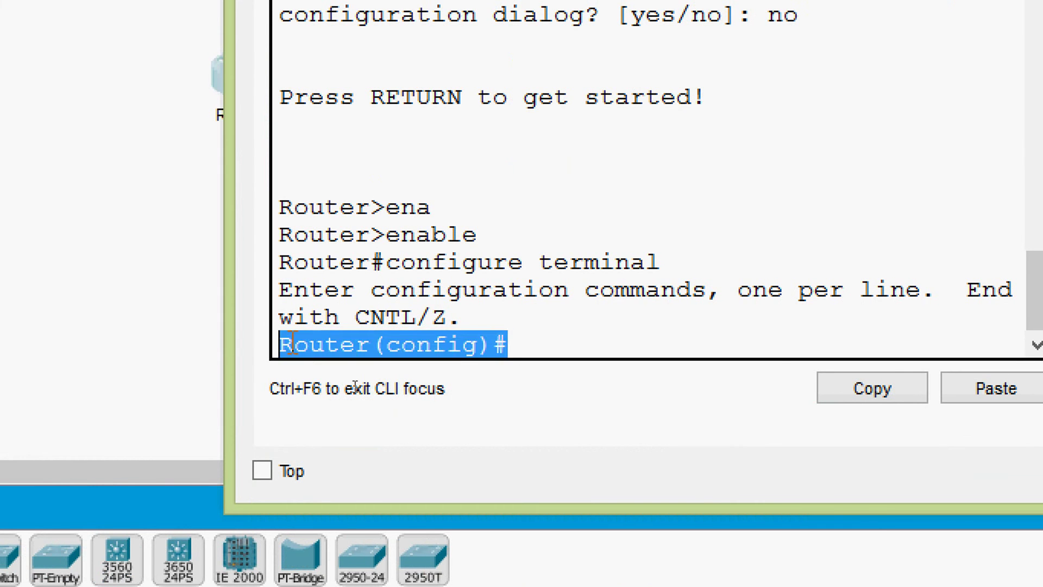
left_click(346, 315)
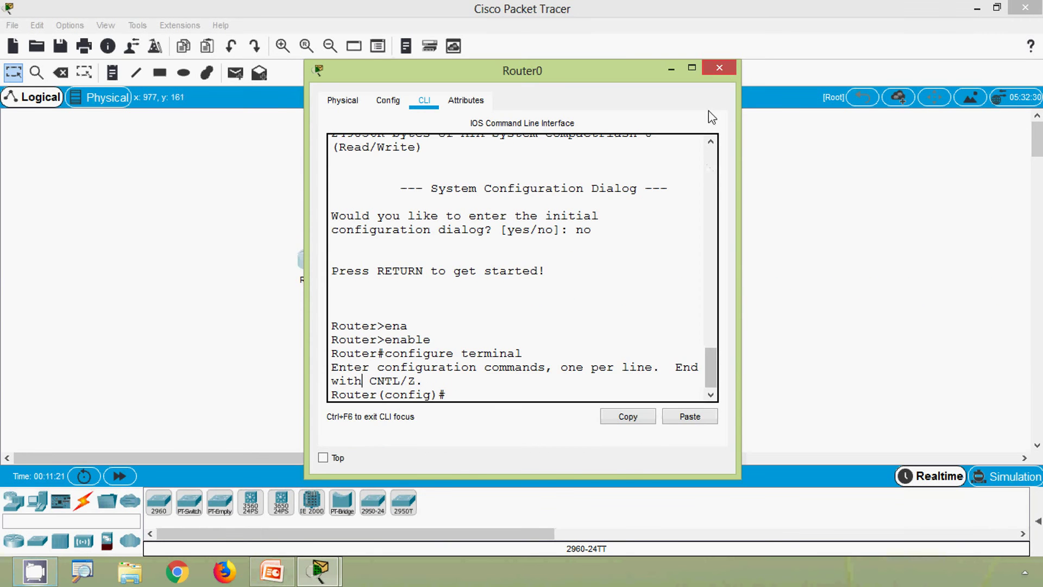
- Run 'configure terminal' on Switch0 and highlight the resulting Switch(config)# prompt
left_click(718, 70)
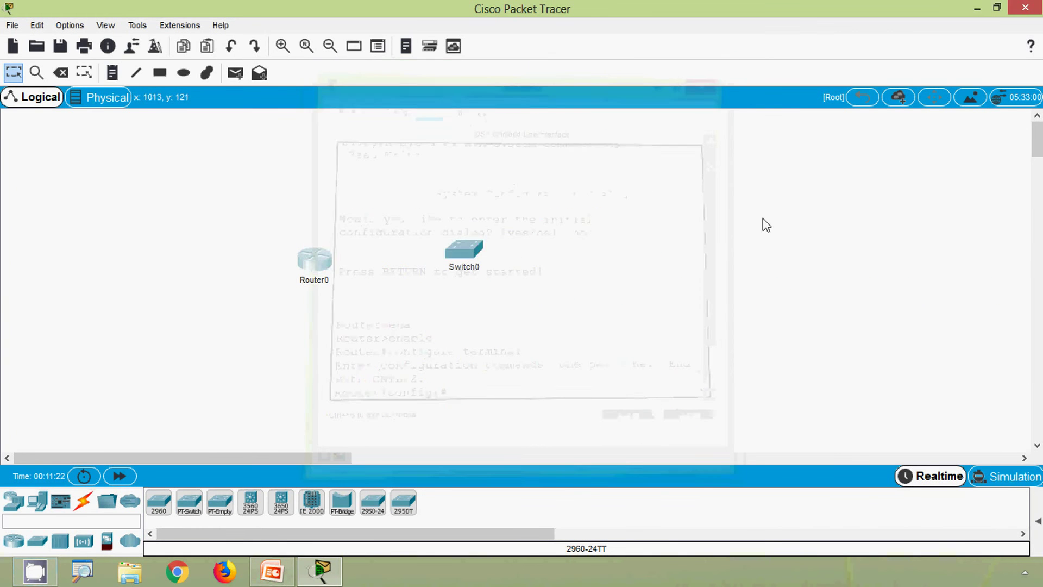
left_click(464, 251)
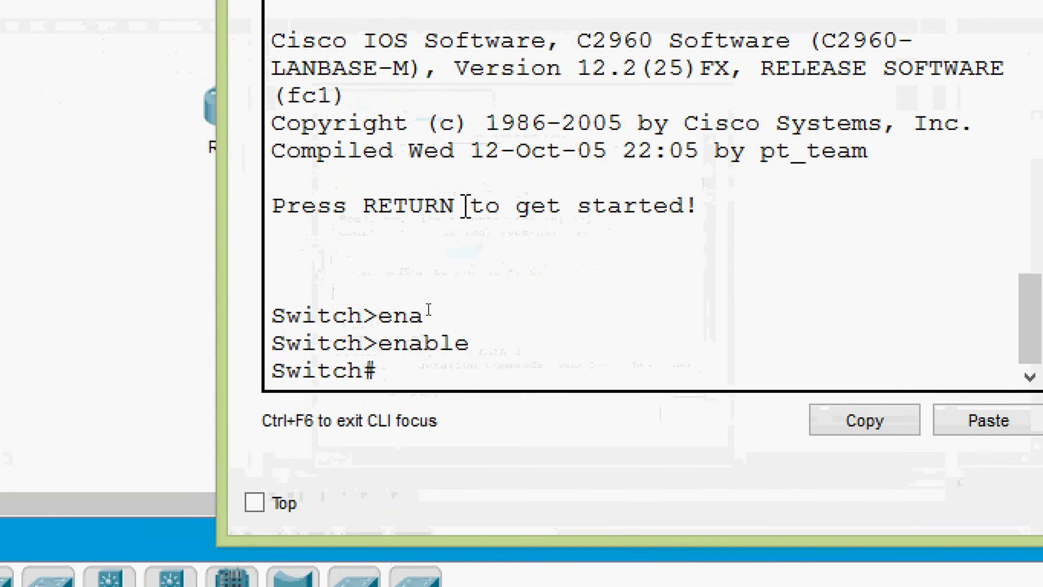
type("configu")
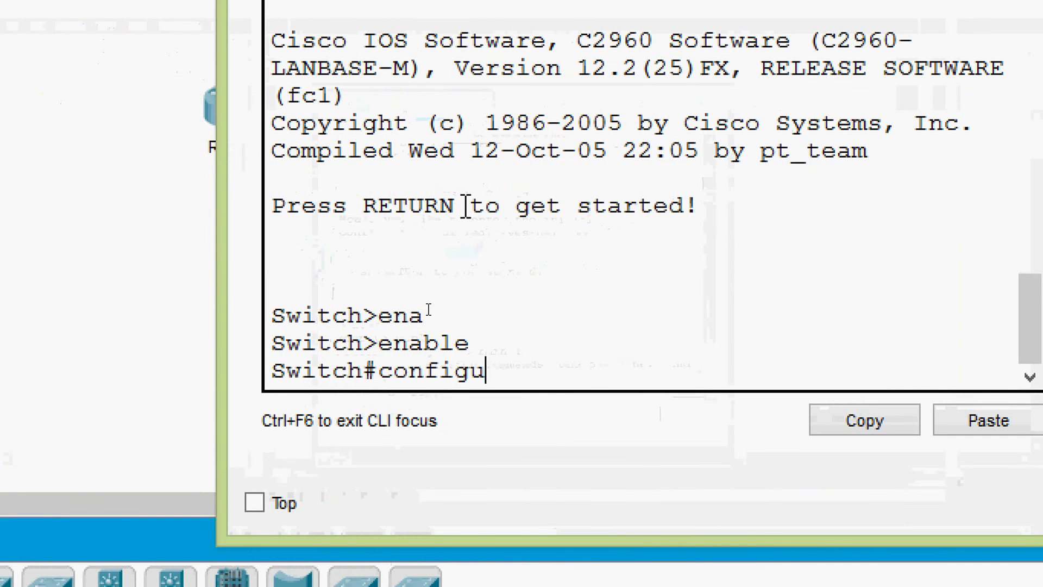
type("re terminal")
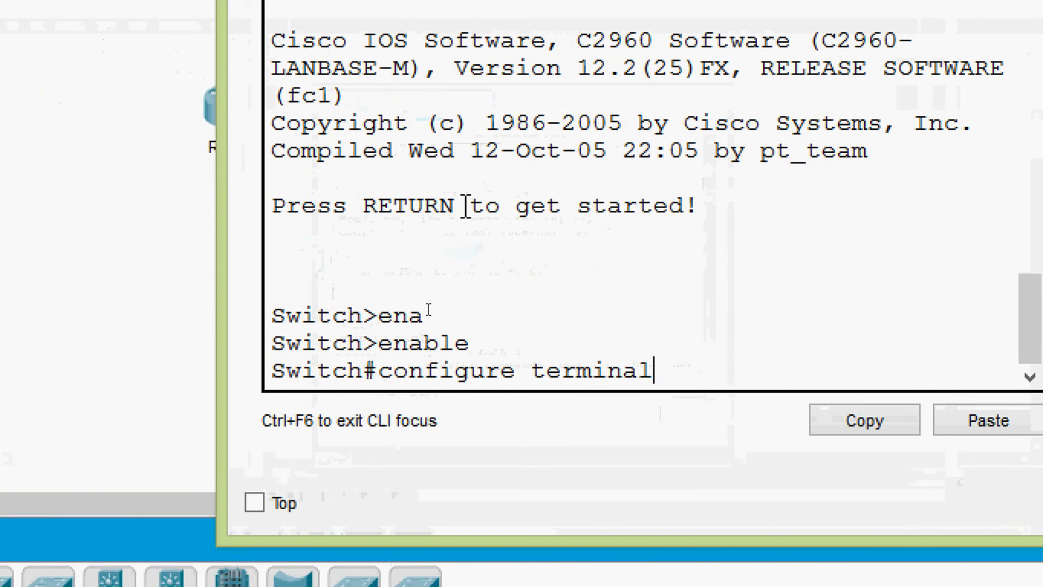
key("Return")
left_click_drag(514, 378, 275, 375)
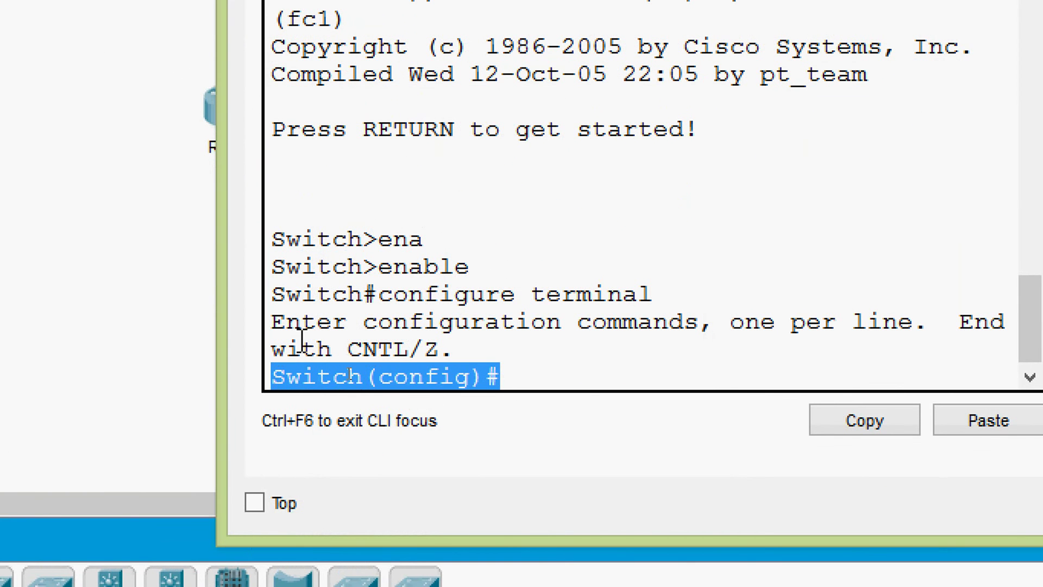
left_click(317, 375)
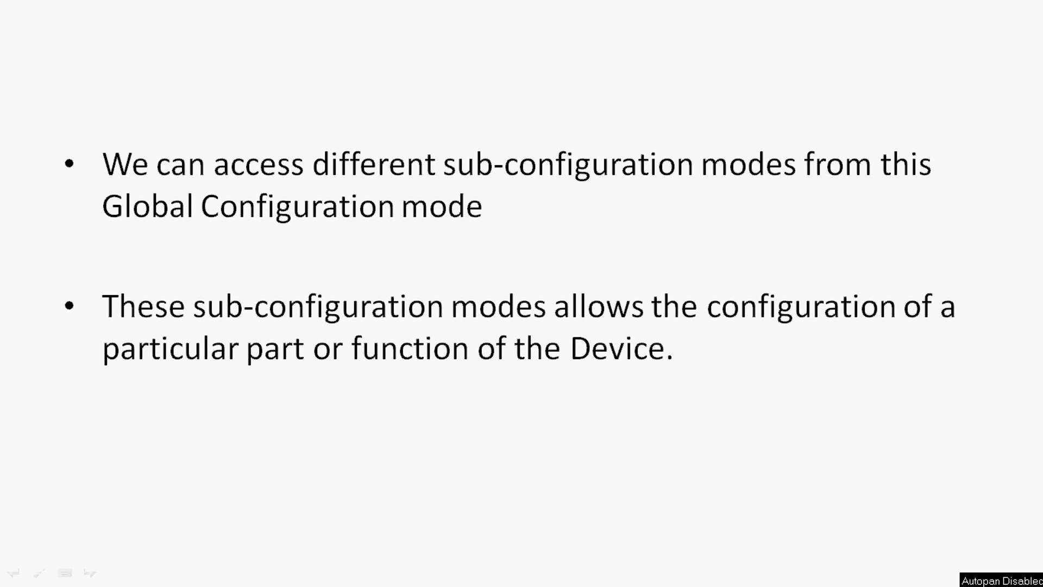
- Advance the slideshow to the slide on common sub-configuration modes
key("Right")
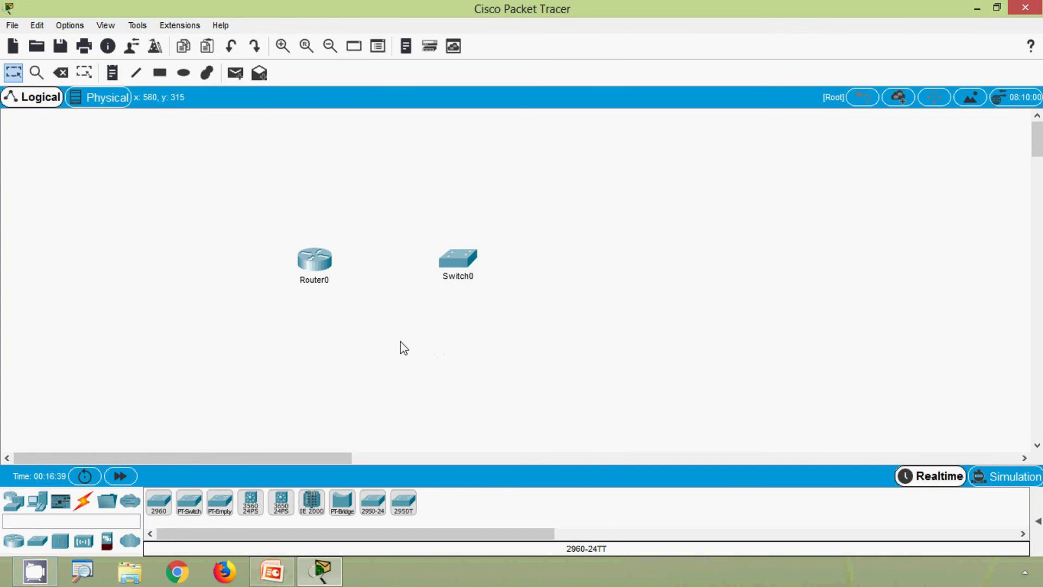
- On Router0, run 'line console 0' at the Router(config)# prompt
left_click(315, 267)
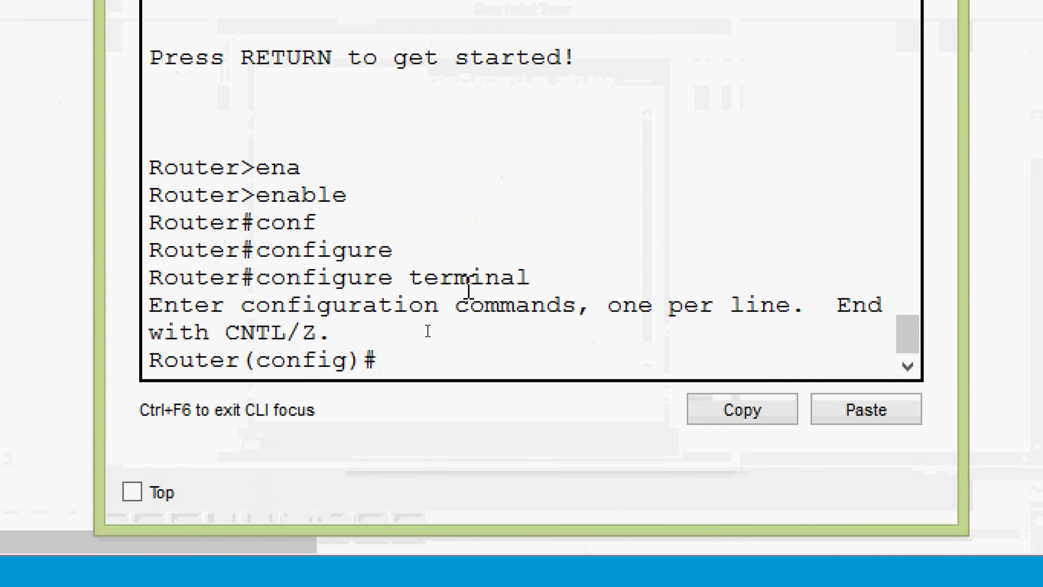
type("line con")
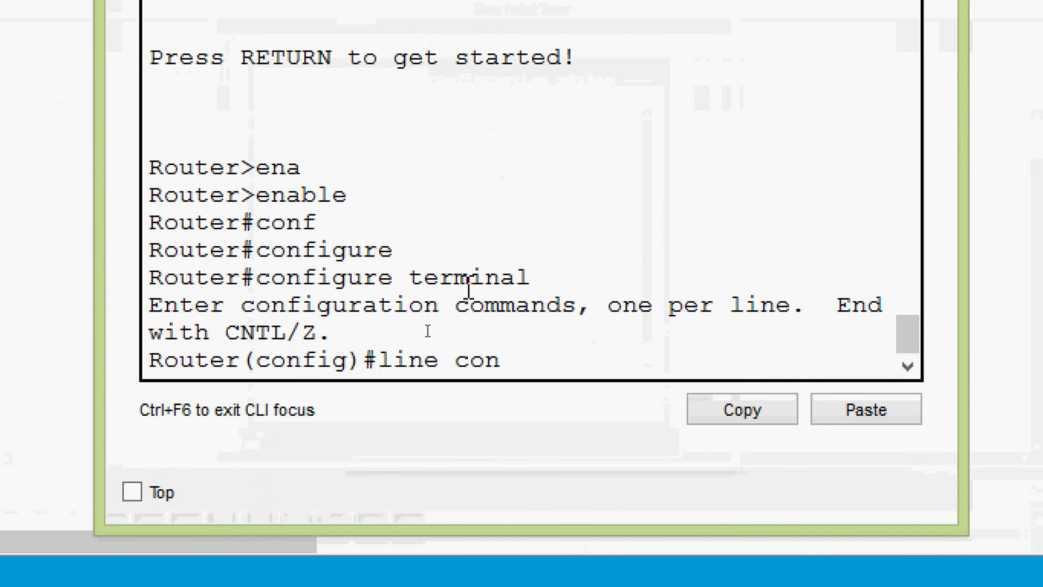
type("sole 0")
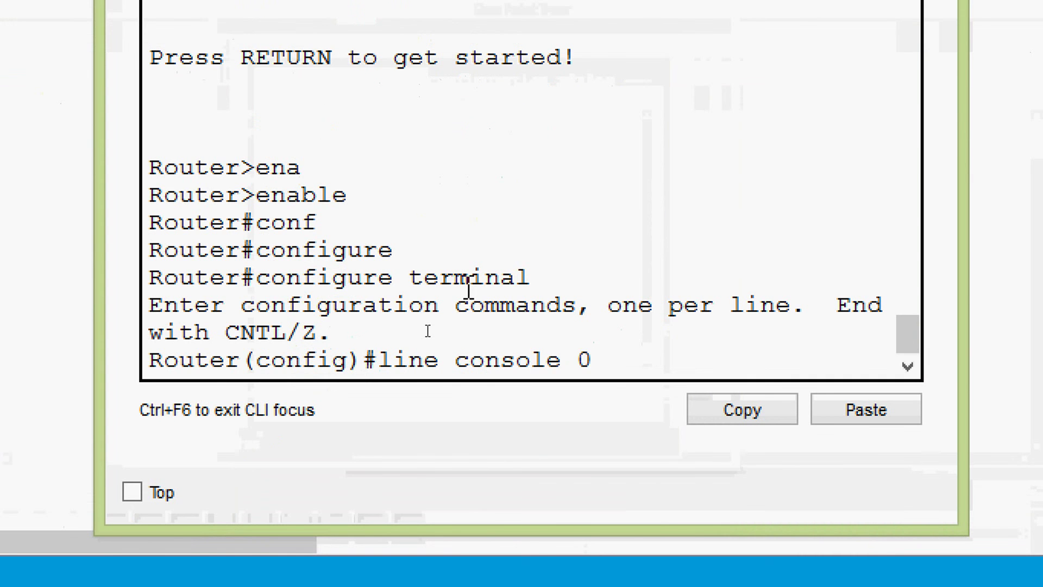
key("Return")
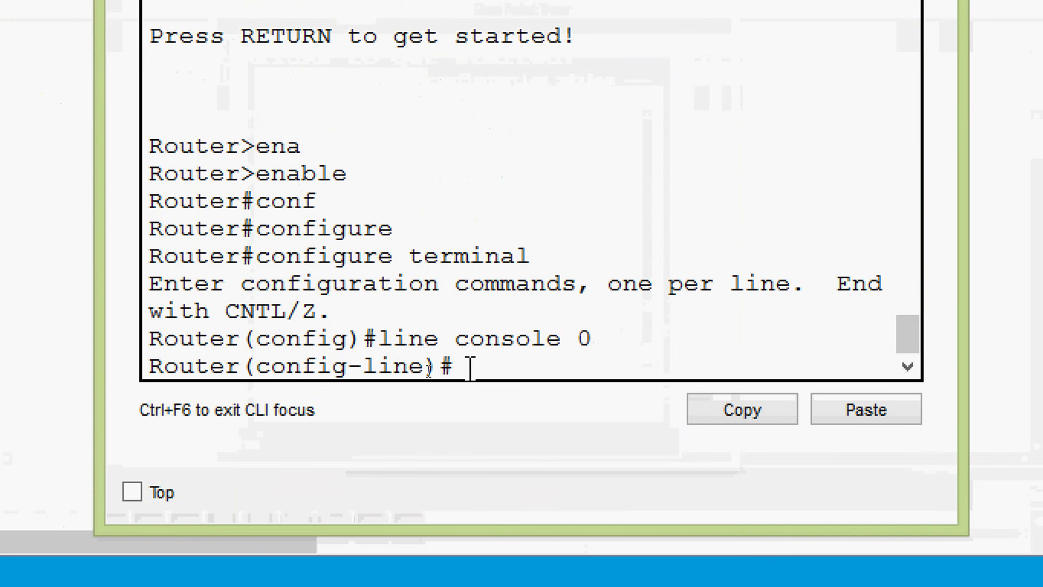
- Highlight the Router(config-line)# prompt and point out its config-line part
mouse_move(463, 366)
left_mouse_down()
mouse_move(150, 365)
mouse_move(463, 372)
left_mouse_up()
left_click(155, 363)
left_click(455, 374)
left_click(463, 373)
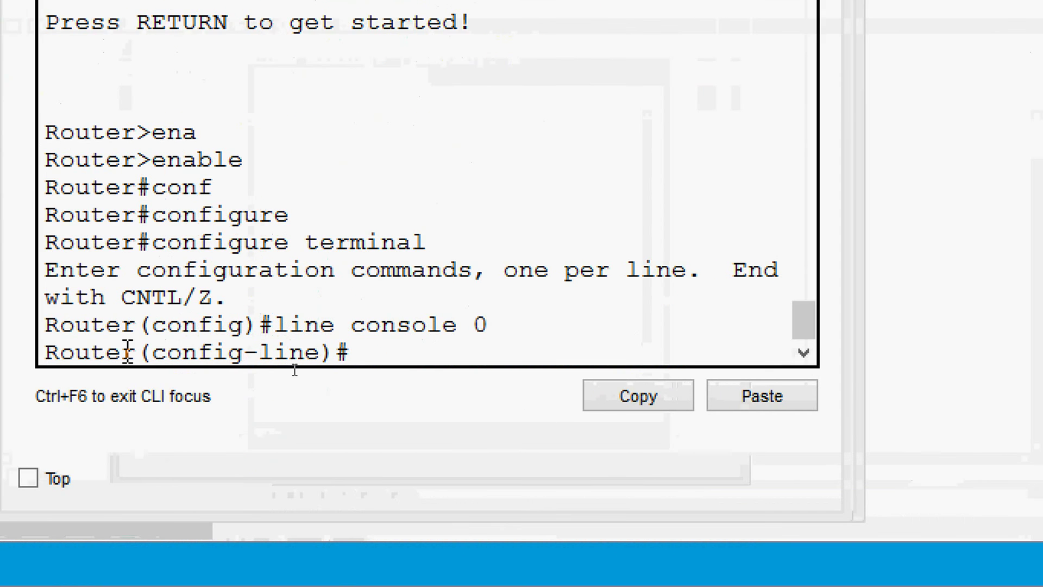
- Exit to global config and enter interface GigabitEthernet 0/0, highlighting the resulting config-if prompt
type("exit")
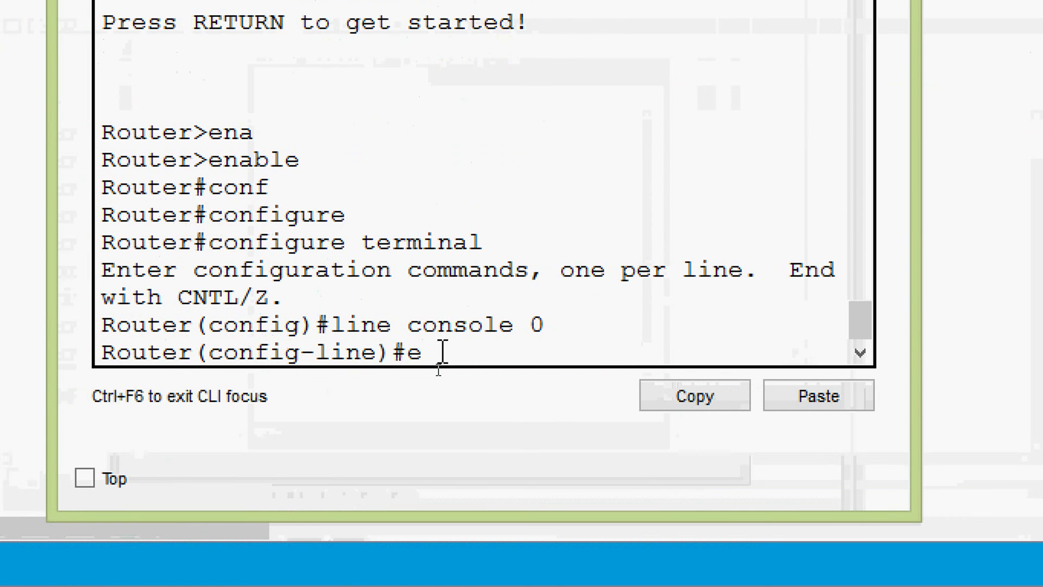
key("Return")
key("Return")
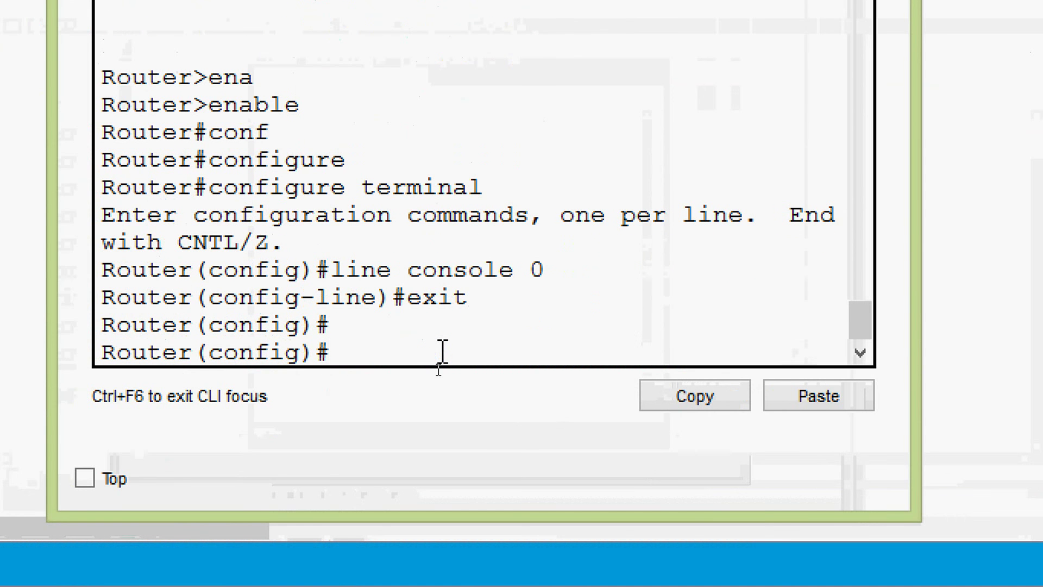
type("interface")
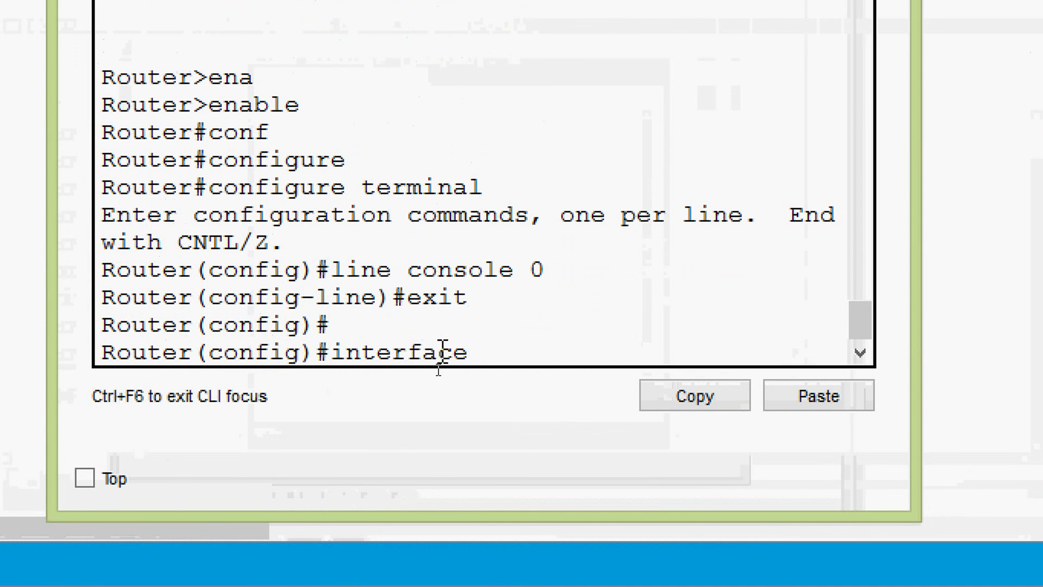
type(" Gigabi")
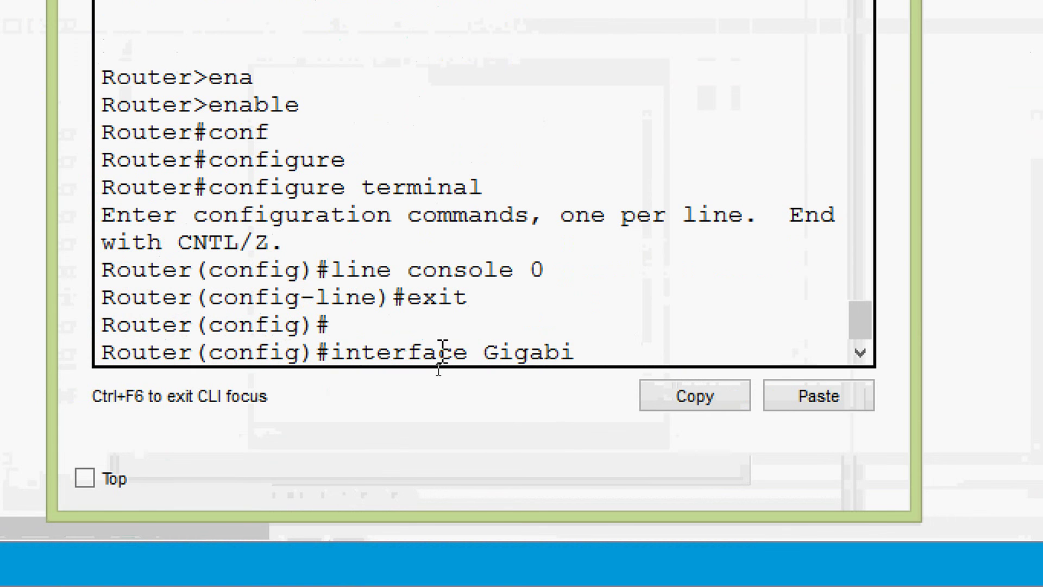
type("tEther")
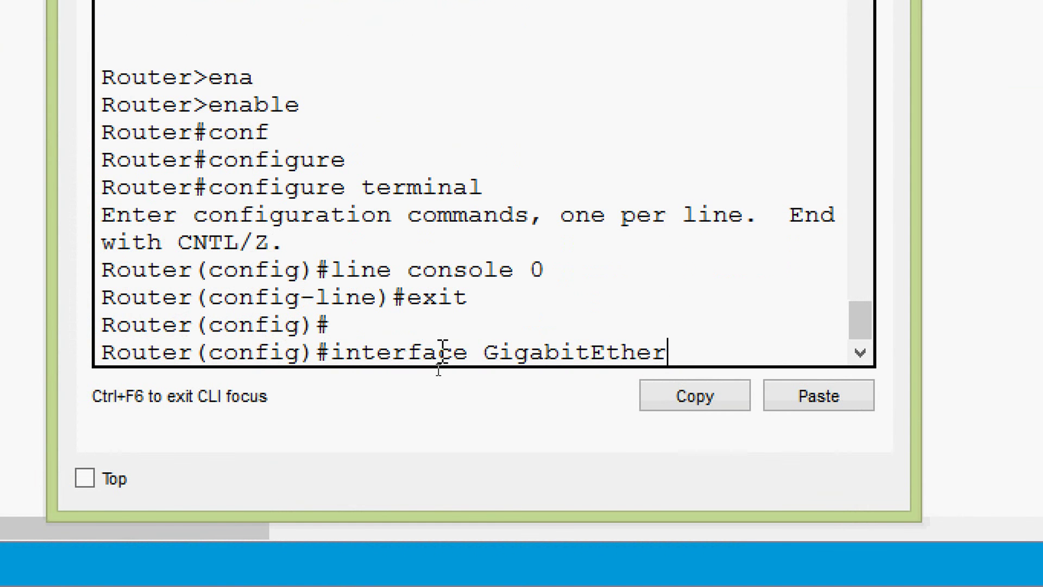
type("net 0/0")
key("Return")
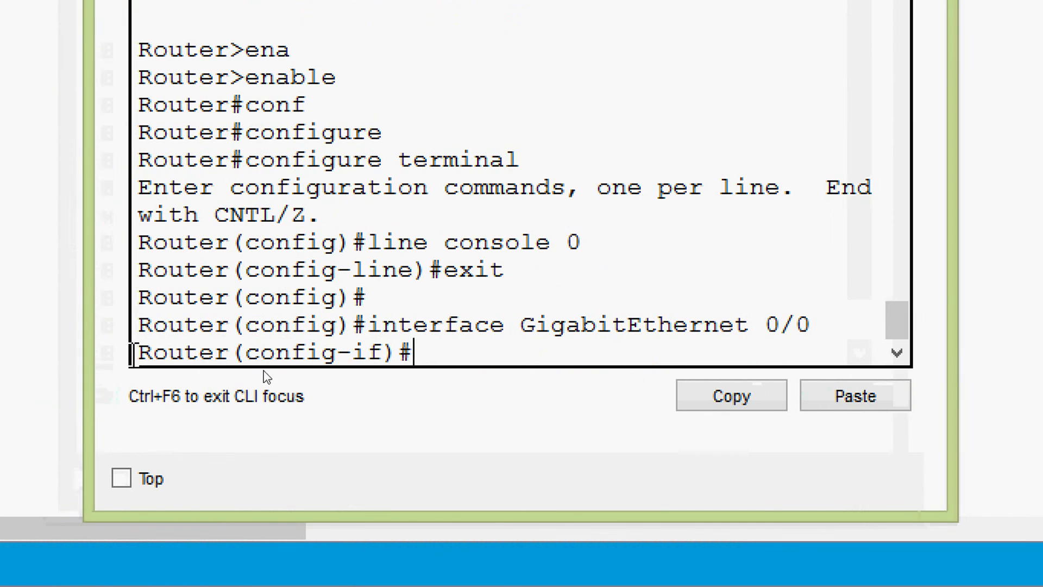
left_click_drag(136, 353, 355, 366)
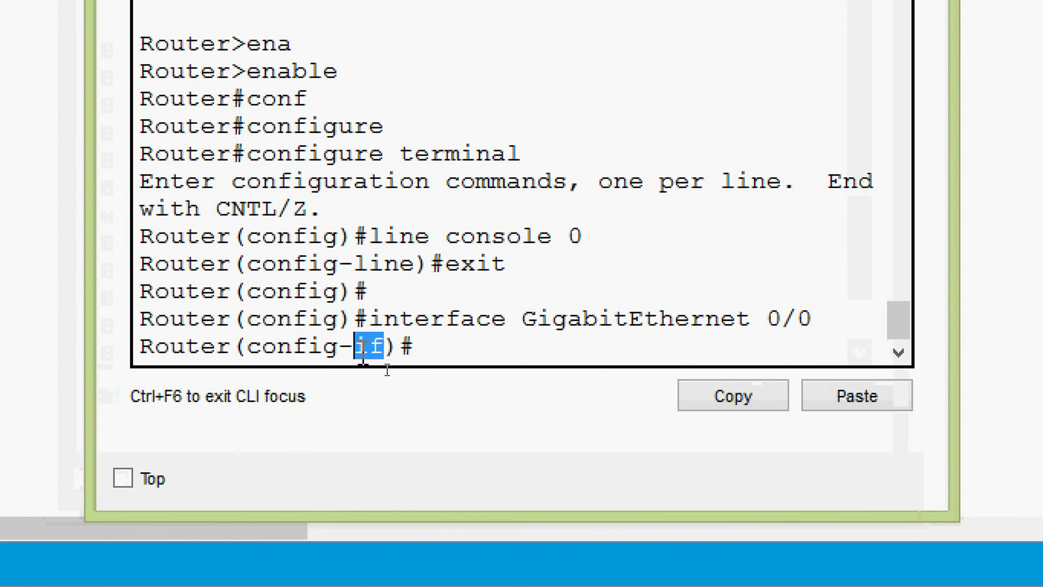
left_click(415, 351)
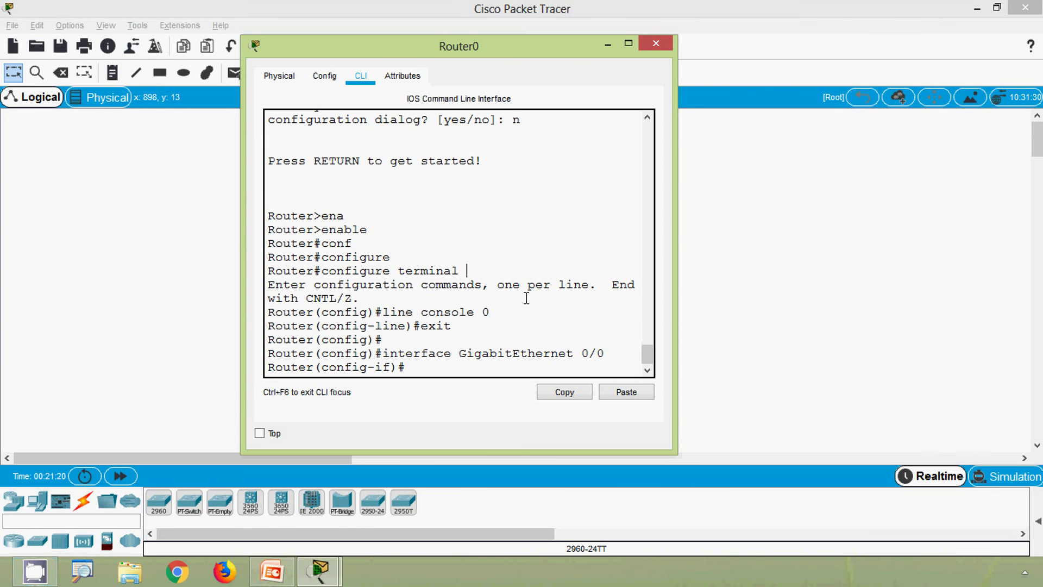
- Switch from Router0 to Switch0's CLI and enter line console 0 mode
left_click(656, 44)
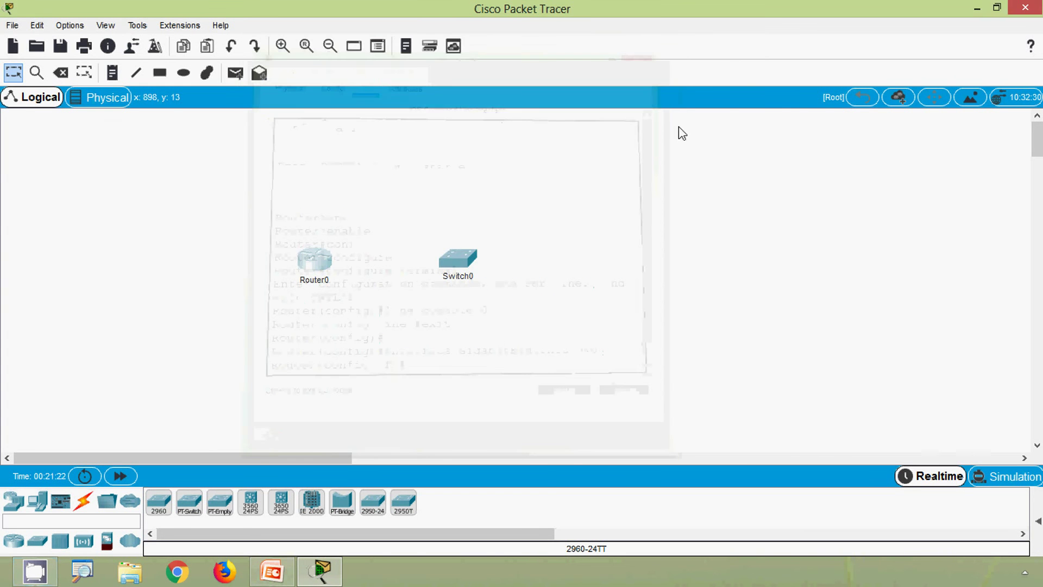
left_click(476, 283)
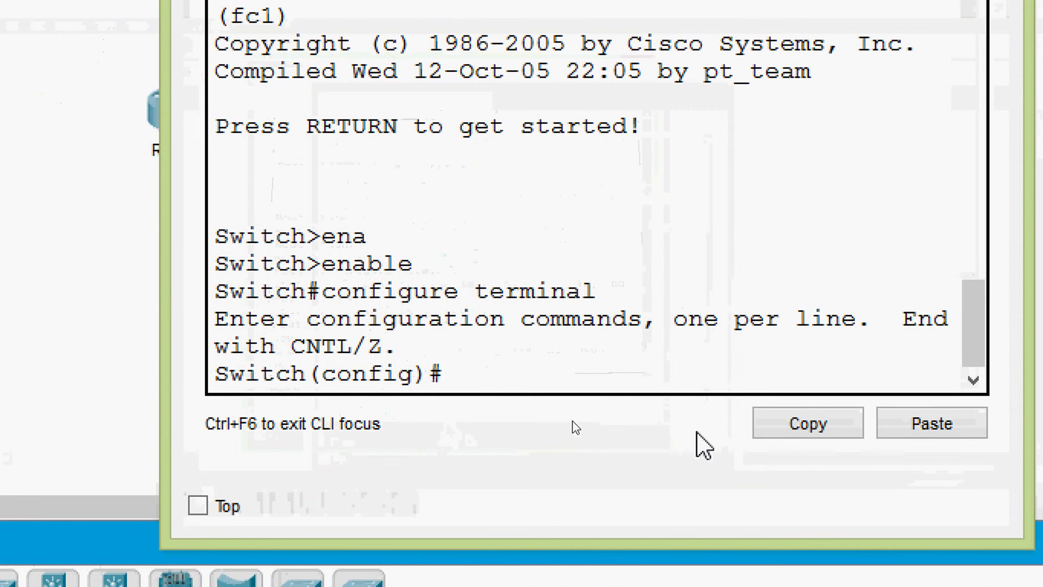
type("line cons")
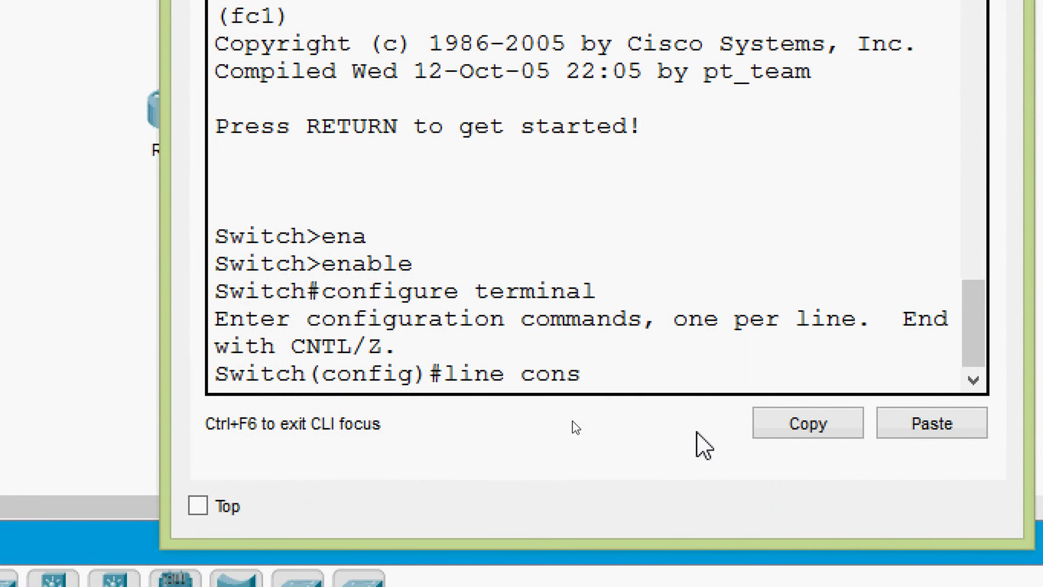
key("Tab")
type("0")
key("Return")
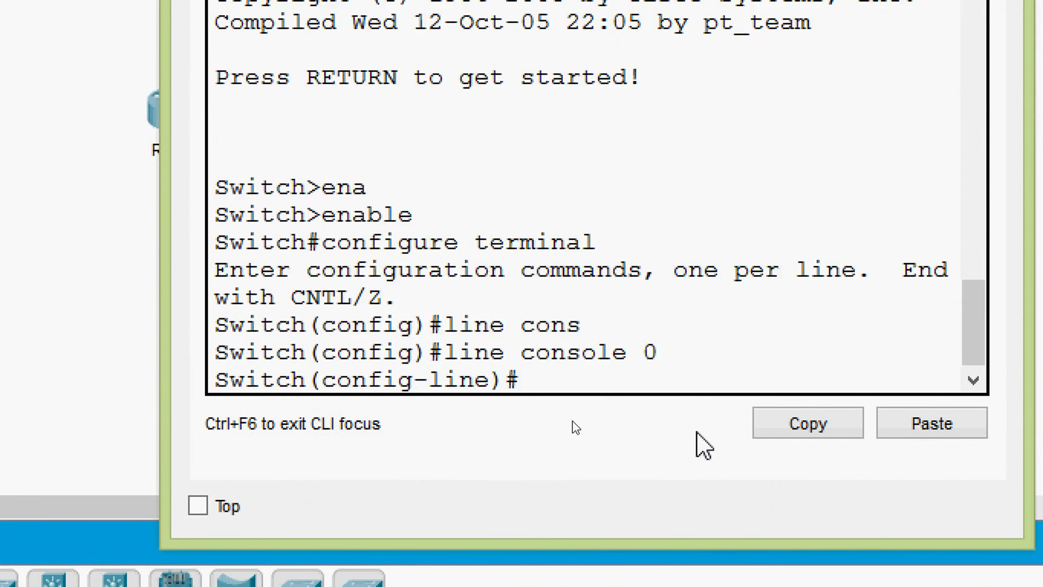
left_click_drag(552, 378, 215, 379)
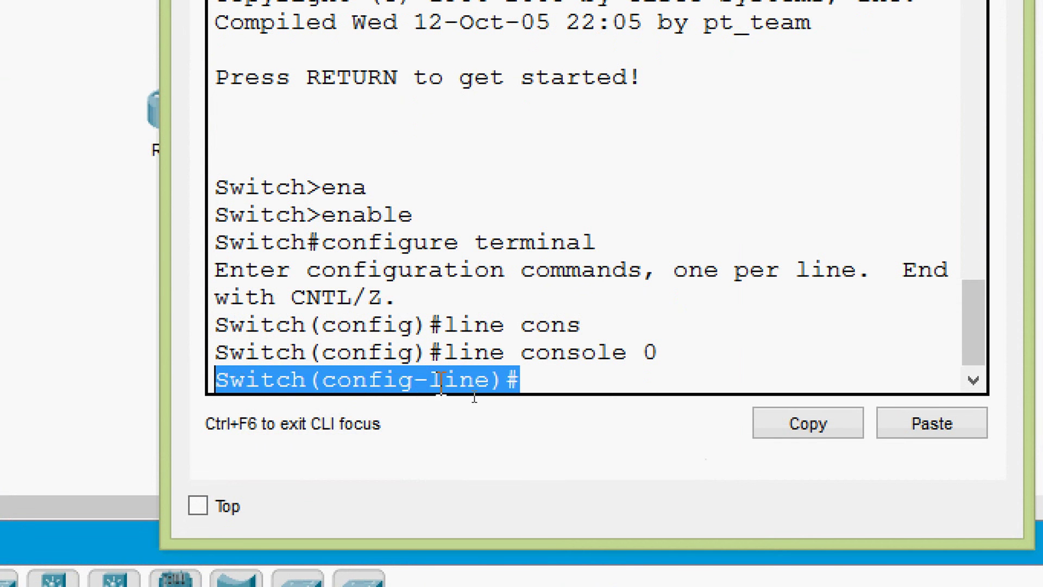
left_click(491, 393)
- Exit to global config and enter interface fastEthernet 0/1 on the switch
type("exit")
key("Return")
key("Return")
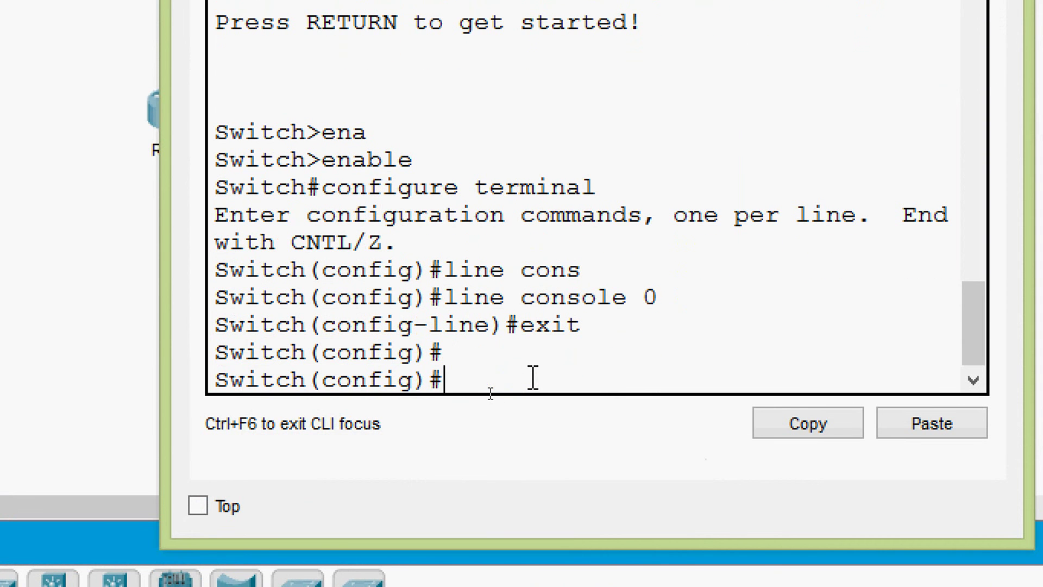
type("inter")
key("Tab")
type("f")
key("Tab")
type("0/1")
key("Return")
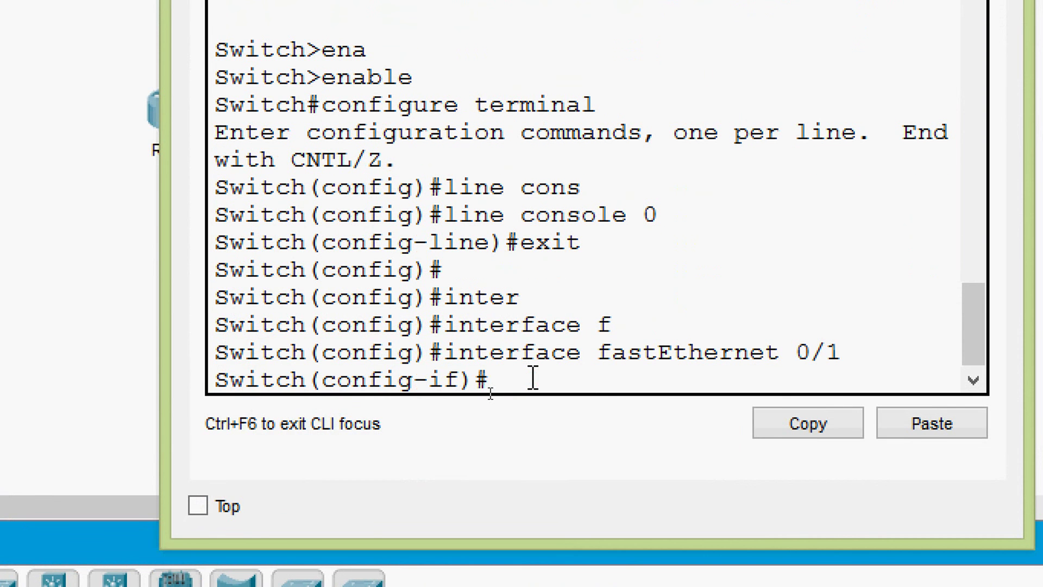